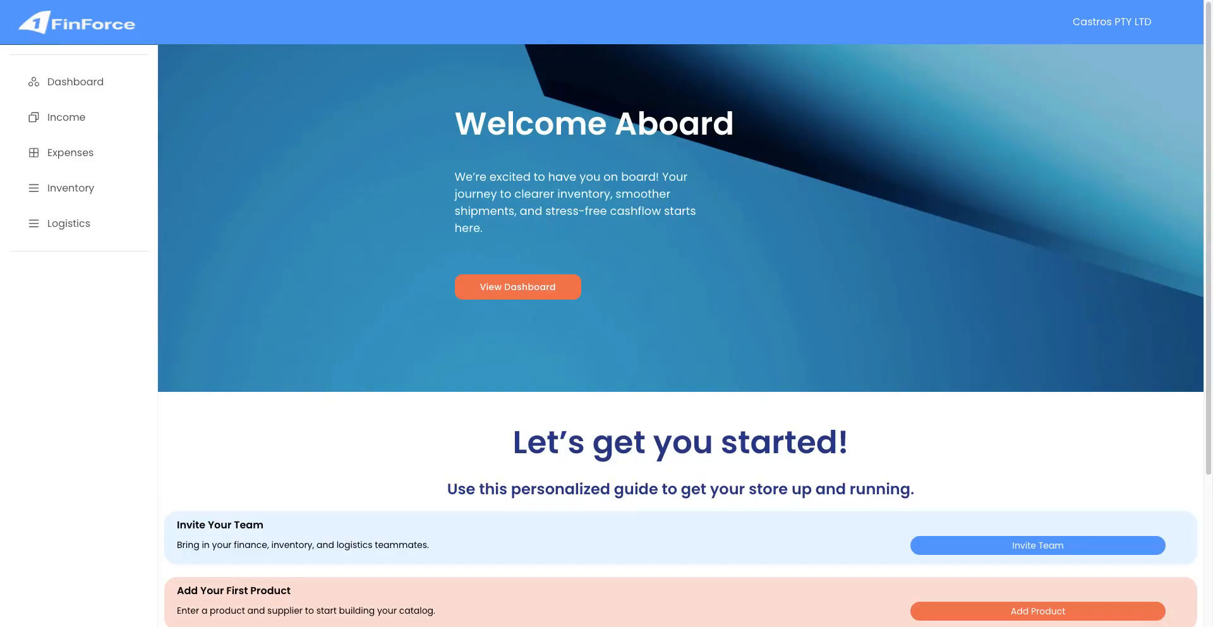
# Send a team invitation to the teammate's e-mail address with the Inventory Team role.
pyautogui.scroll(-1, 799, 430)
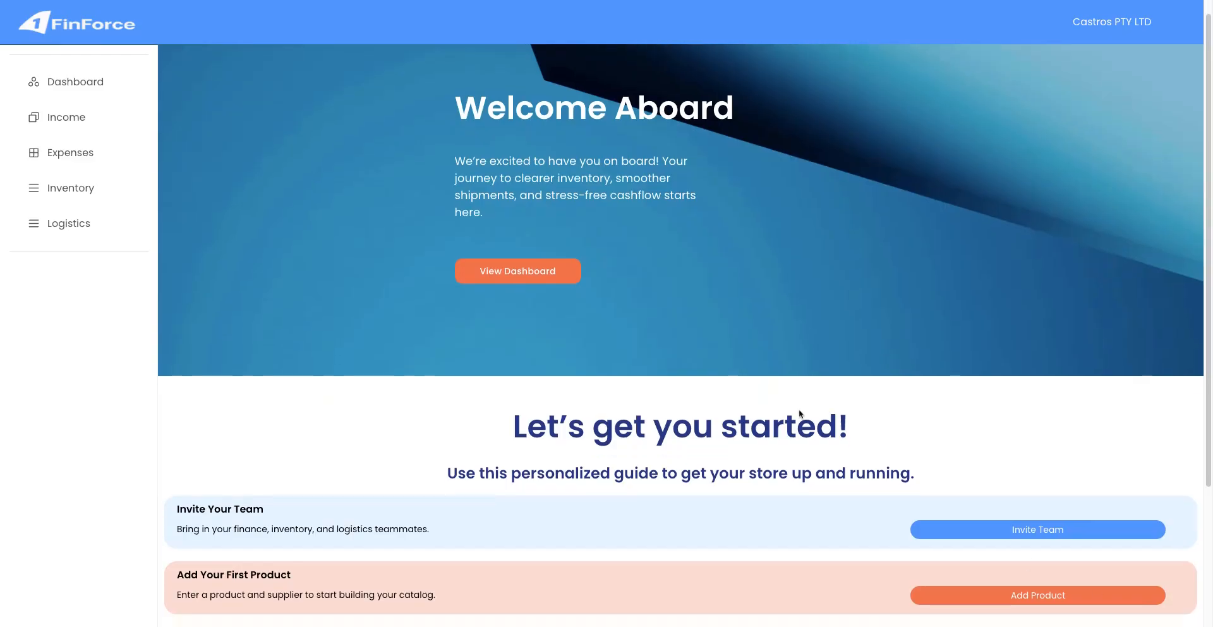
pyautogui.scroll(-3, 781, 452)
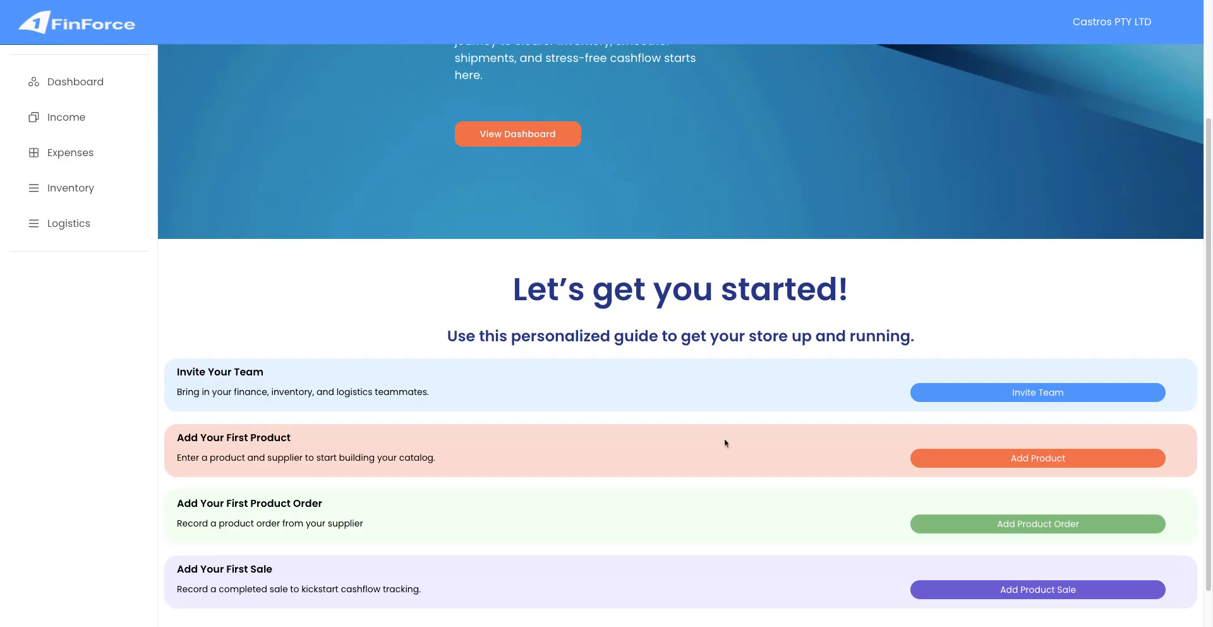
pyautogui.click(956, 392)
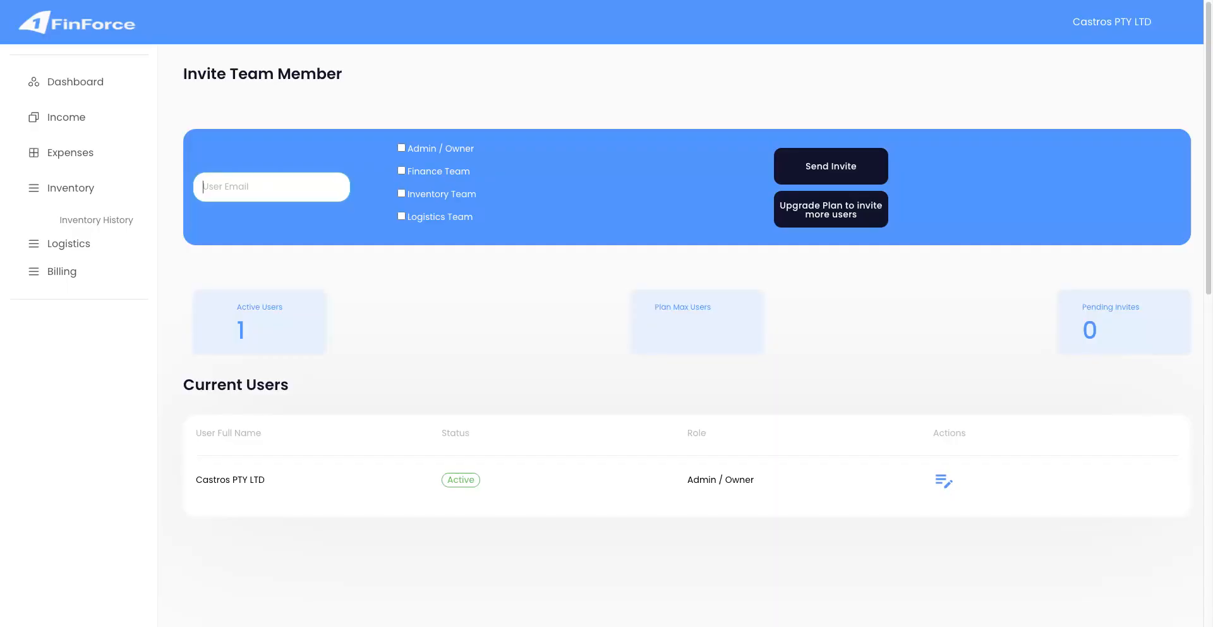
pyautogui.click(402, 194)
pyautogui.click(833, 162)
# Go back to the Setup Guide from the account menu and choose Add Product.
pyautogui.click(1115, 32)
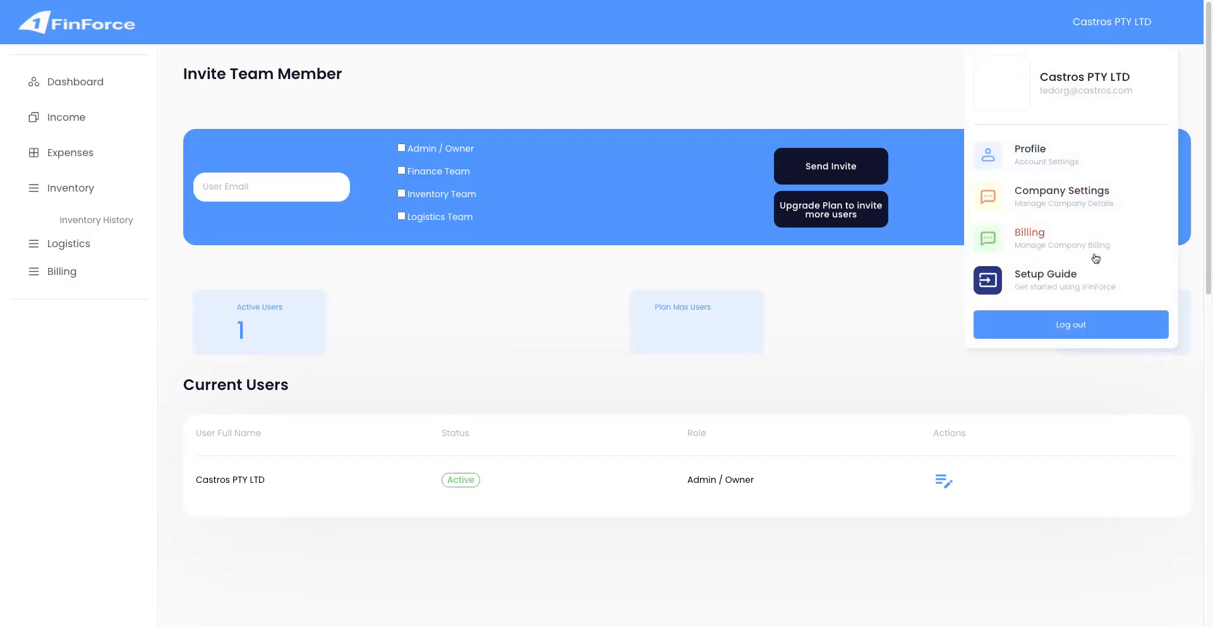
pyautogui.click(1074, 283)
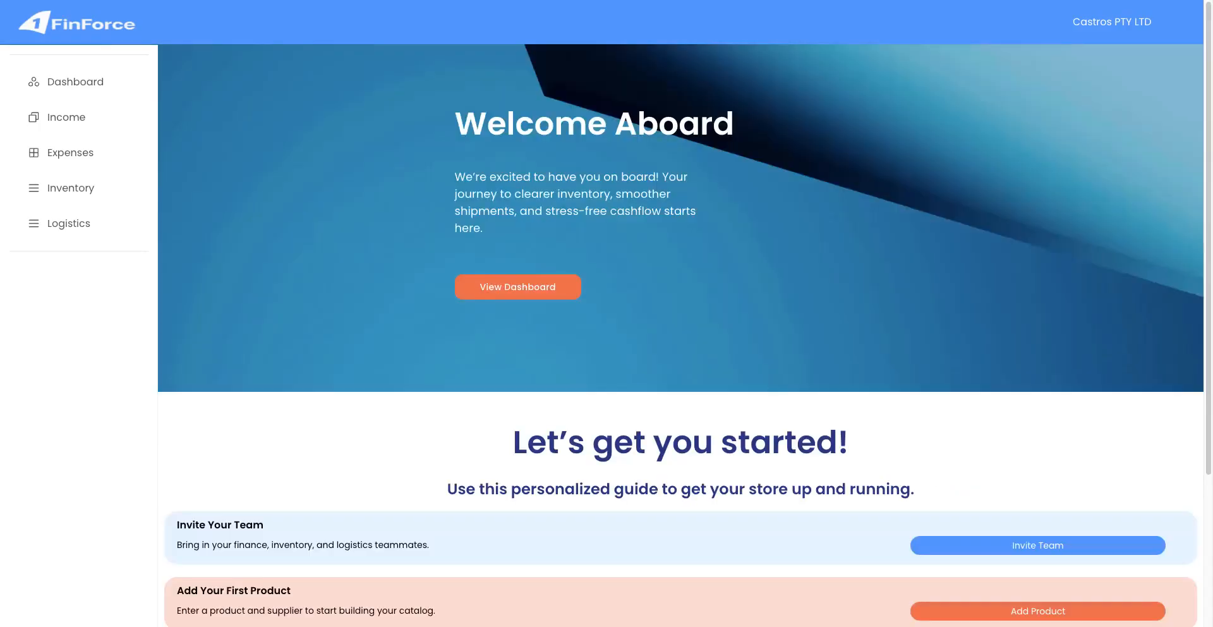
pyautogui.scroll(-3, 1056, 290)
pyautogui.scroll(-1, 759, 425)
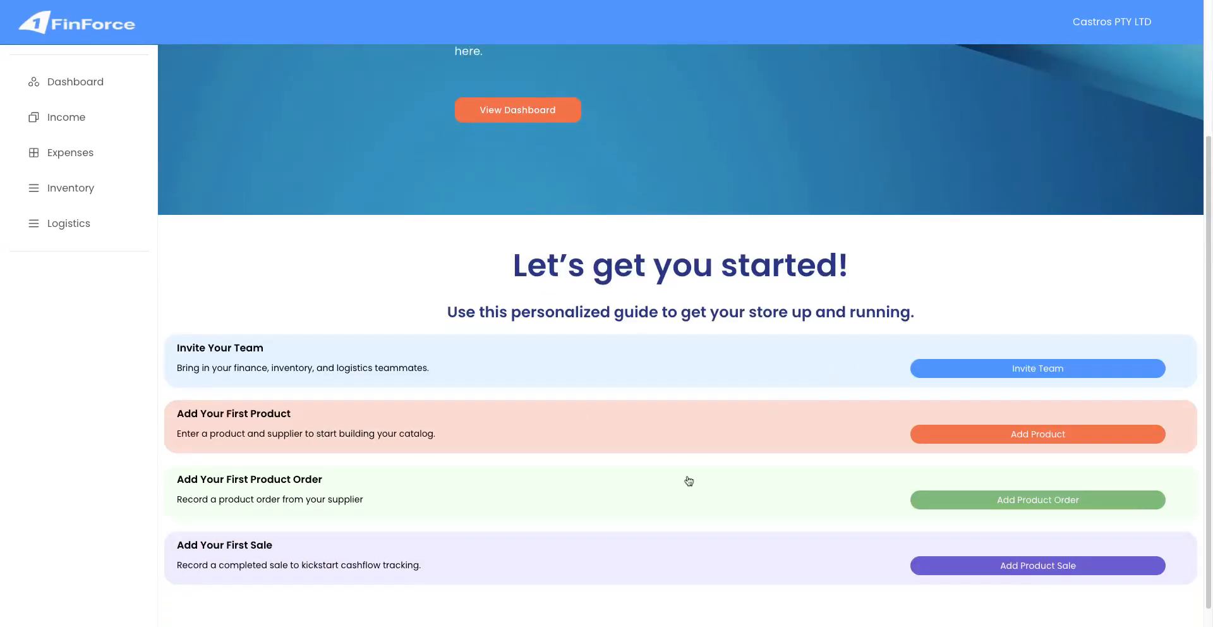
pyautogui.click(936, 441)
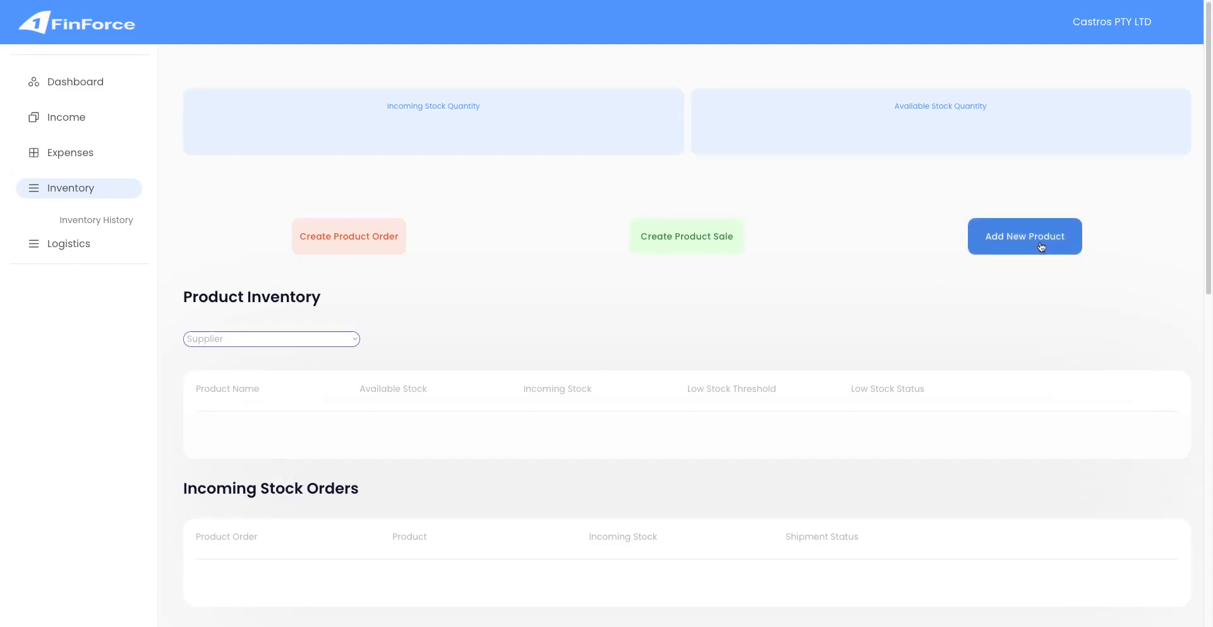
# Start a new product named 'Fire Extinguisher 9kg' and begin creating a supplier for it.
pyautogui.click(1013, 249)
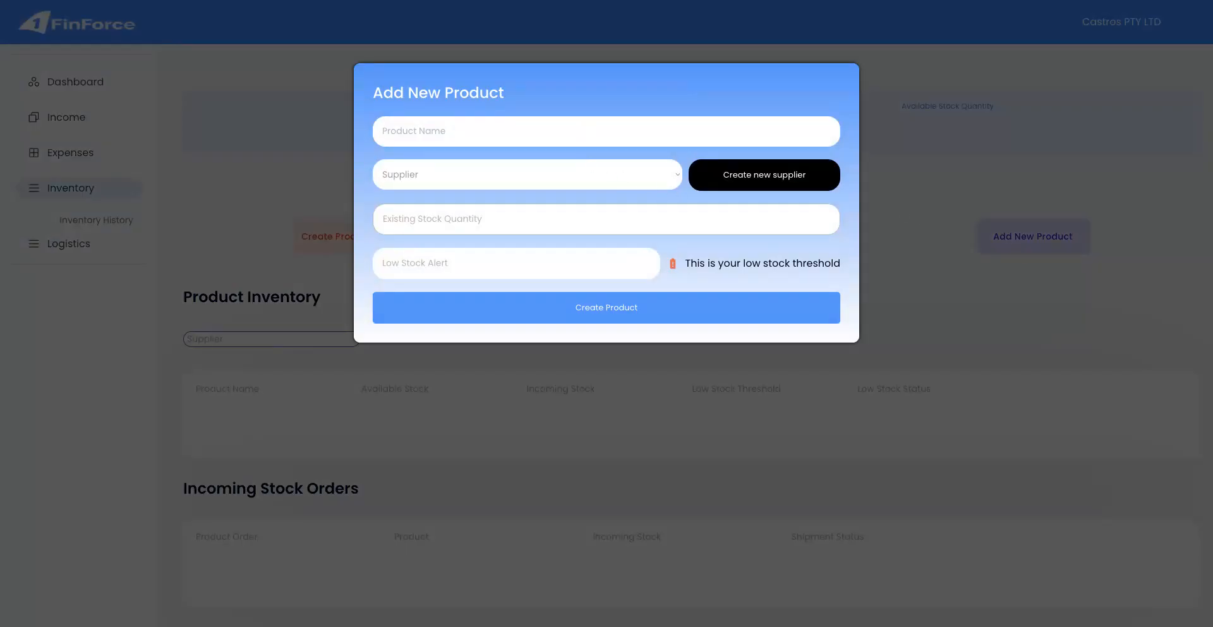
pyautogui.write('Fire Extinguisher 9kg')
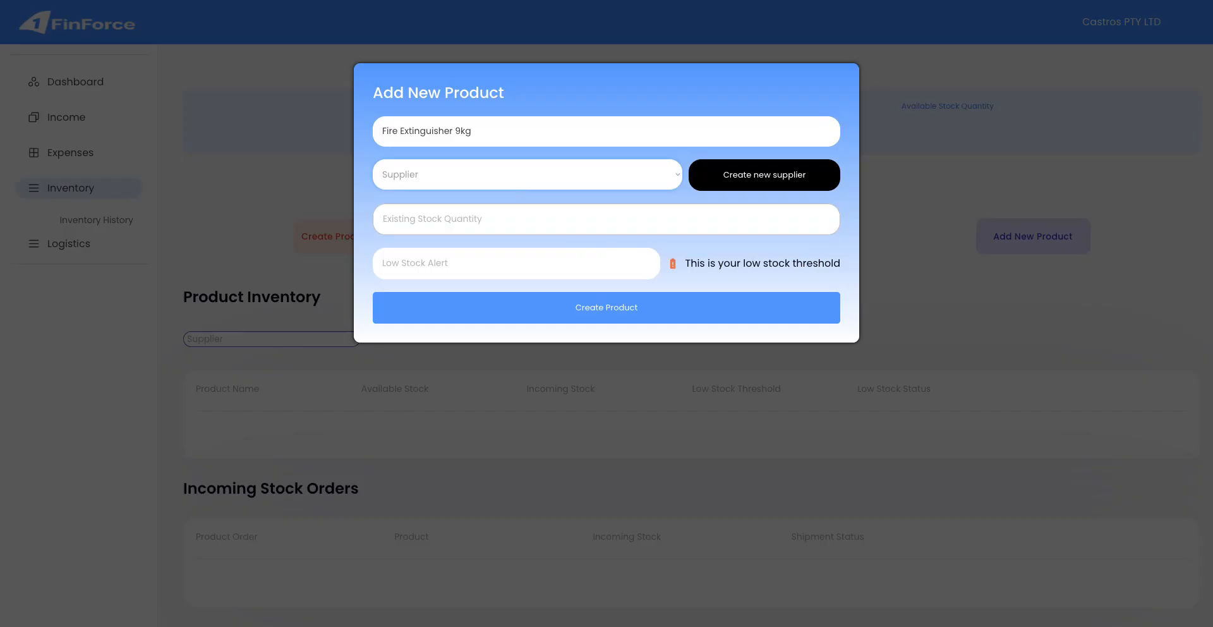
pyautogui.click(728, 175)
# Enter the supplier name 'Safety Net' with its phone number and e-mail address.
pyautogui.click(675, 134)
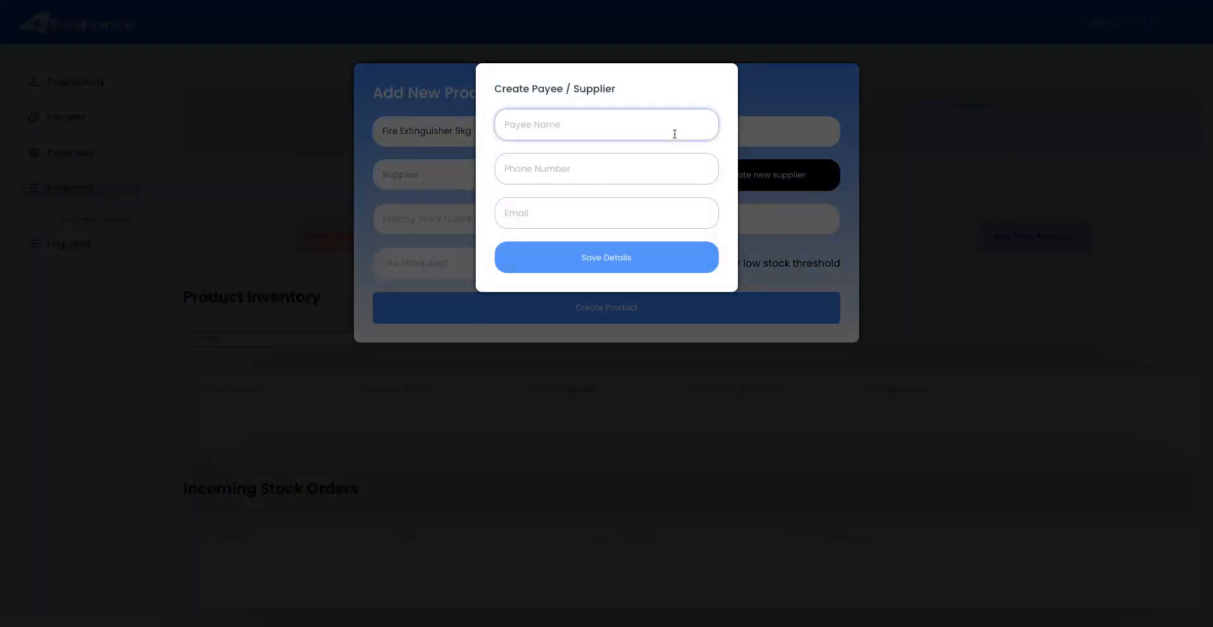
pyautogui.write('Safety Net')
pyautogui.click(663, 163)
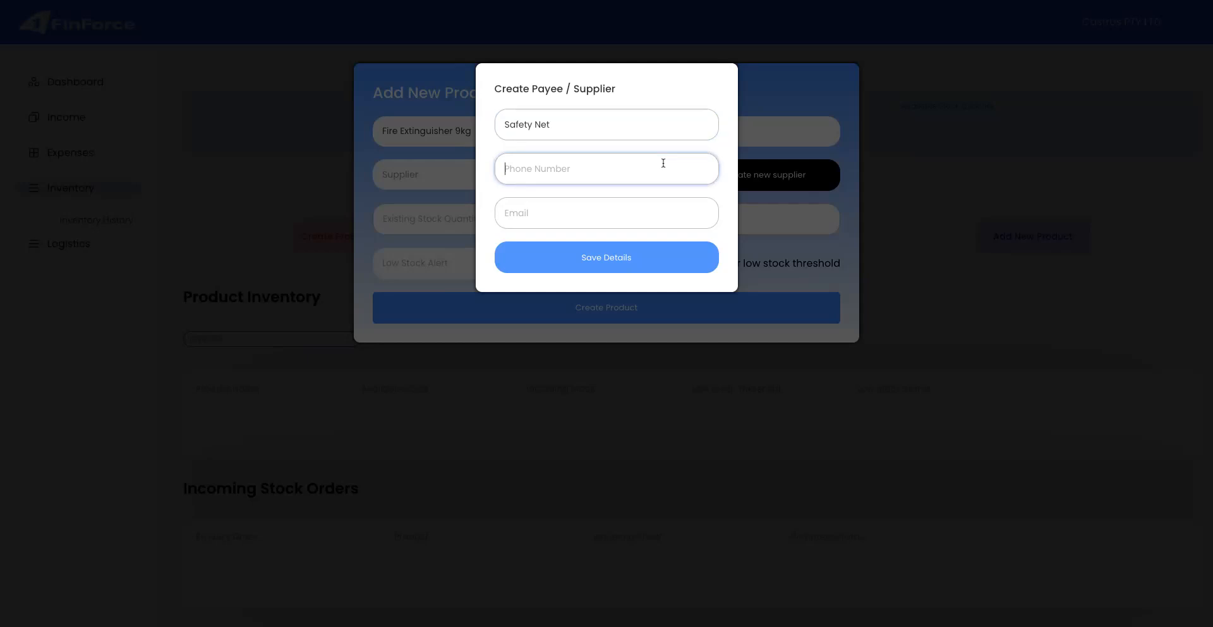
pyautogui.click(621, 204)
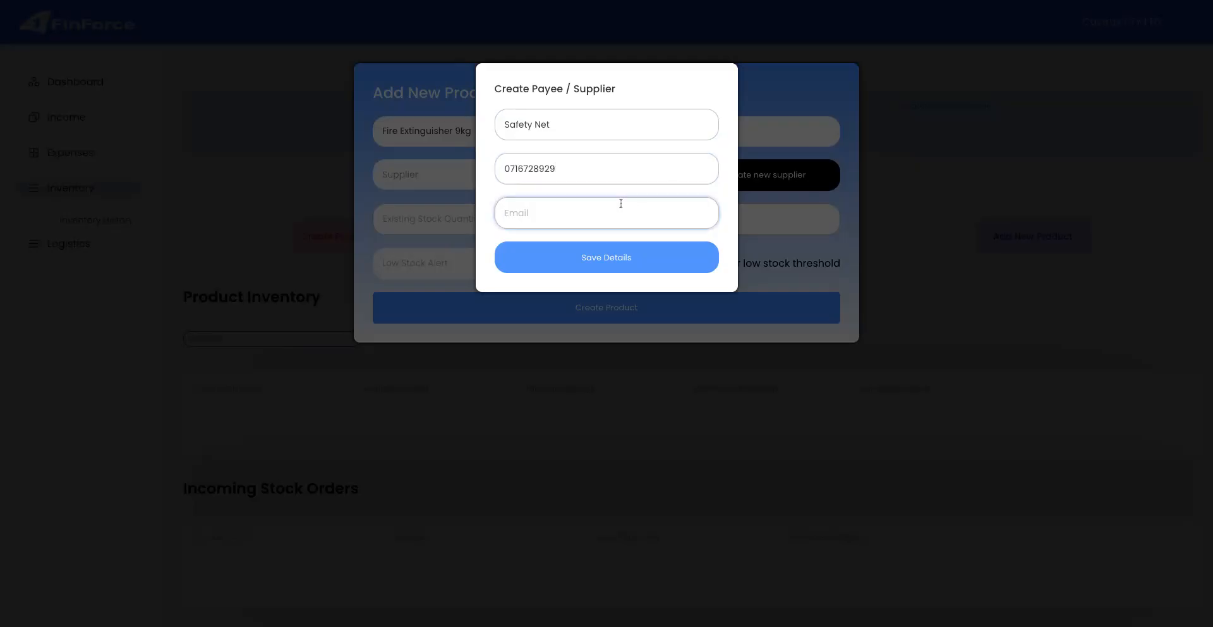
# Save the Safety Net supplier and select it as the product's supplier.
pyautogui.click(630, 253)
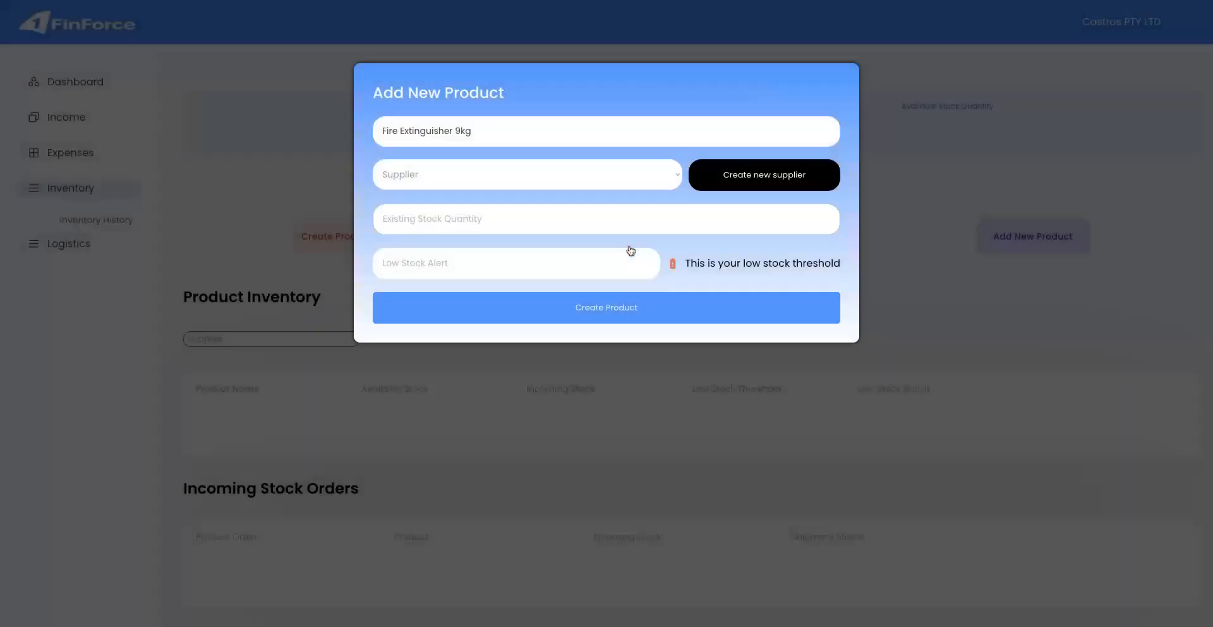
pyautogui.click(629, 184)
pyautogui.click(580, 192)
# Create the product with 35 units in stock and a low-stock alert at 10.
pyautogui.click(575, 212)
pyautogui.write('0')
pyautogui.press('BackSpace')
pyautogui.write('0')
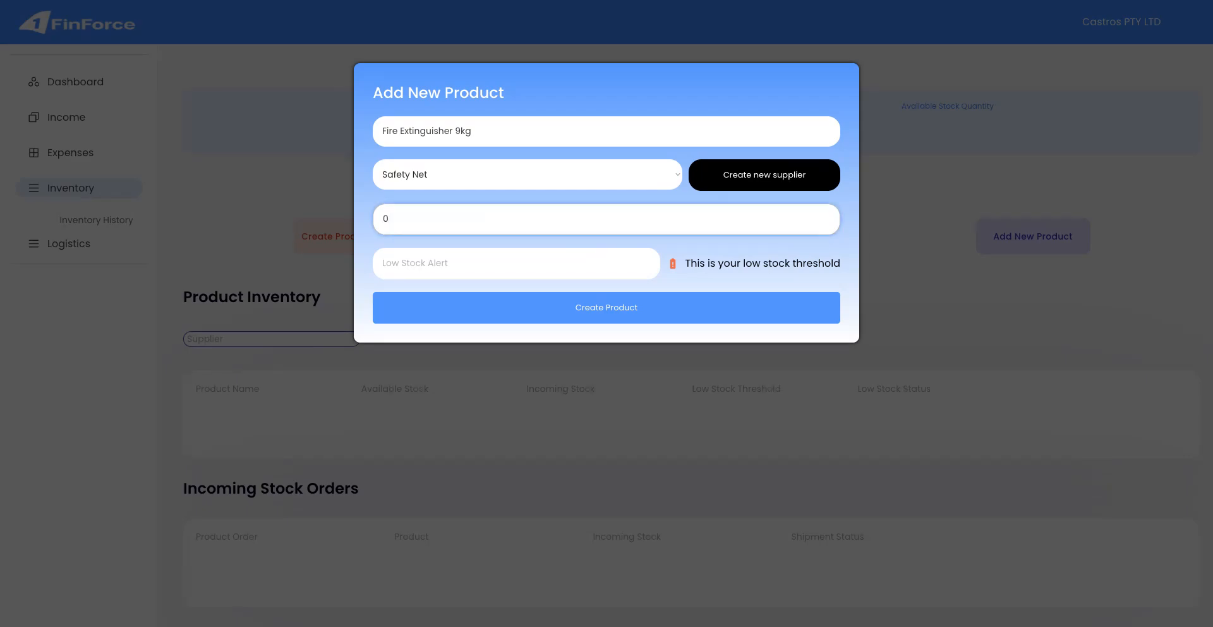
pyautogui.write('35')
pyautogui.click(431, 253)
pyautogui.write('0')
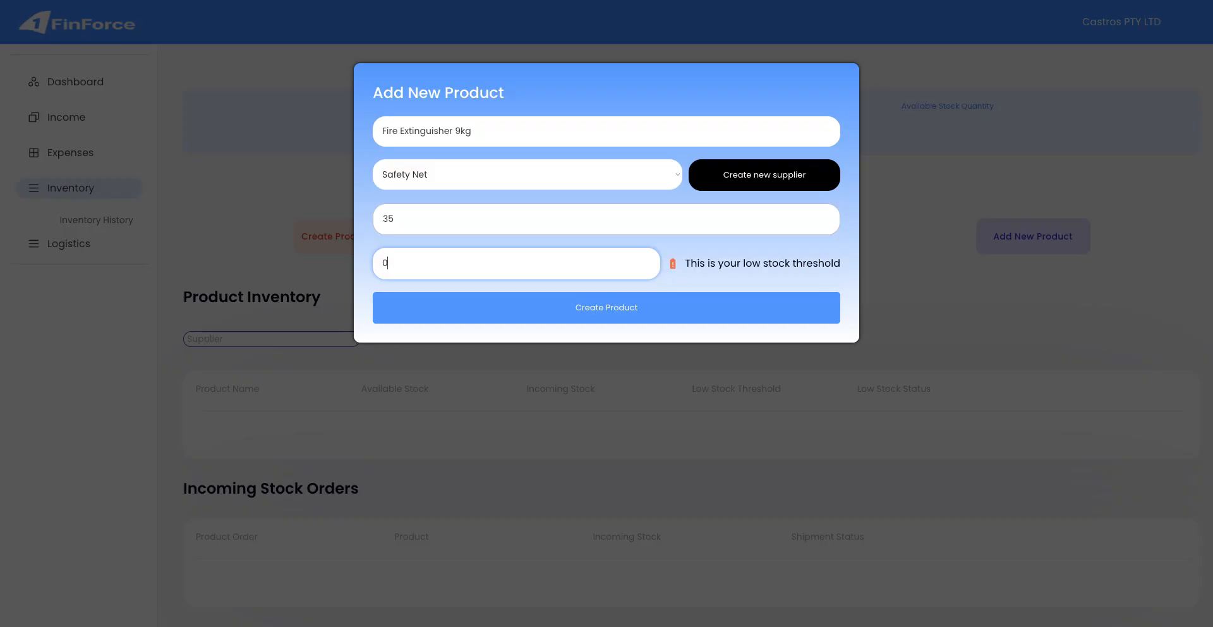
pyautogui.press('BackSpace')
pyautogui.write('10')
pyautogui.click(546, 305)
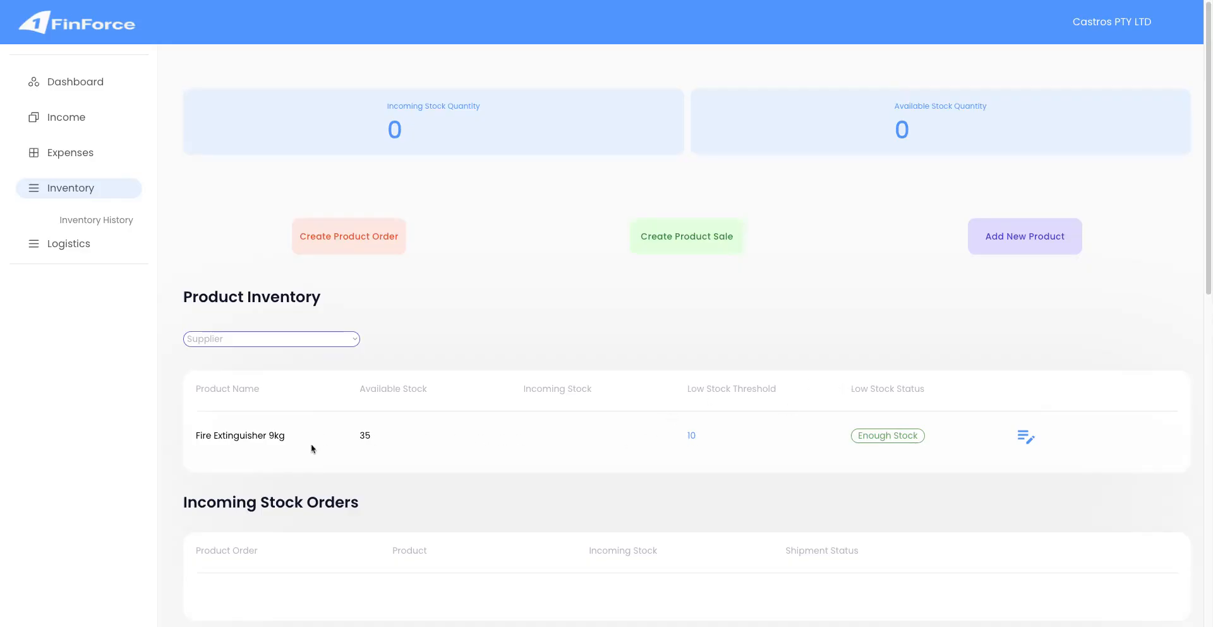
pyautogui.scroll(-1, 300, 468)
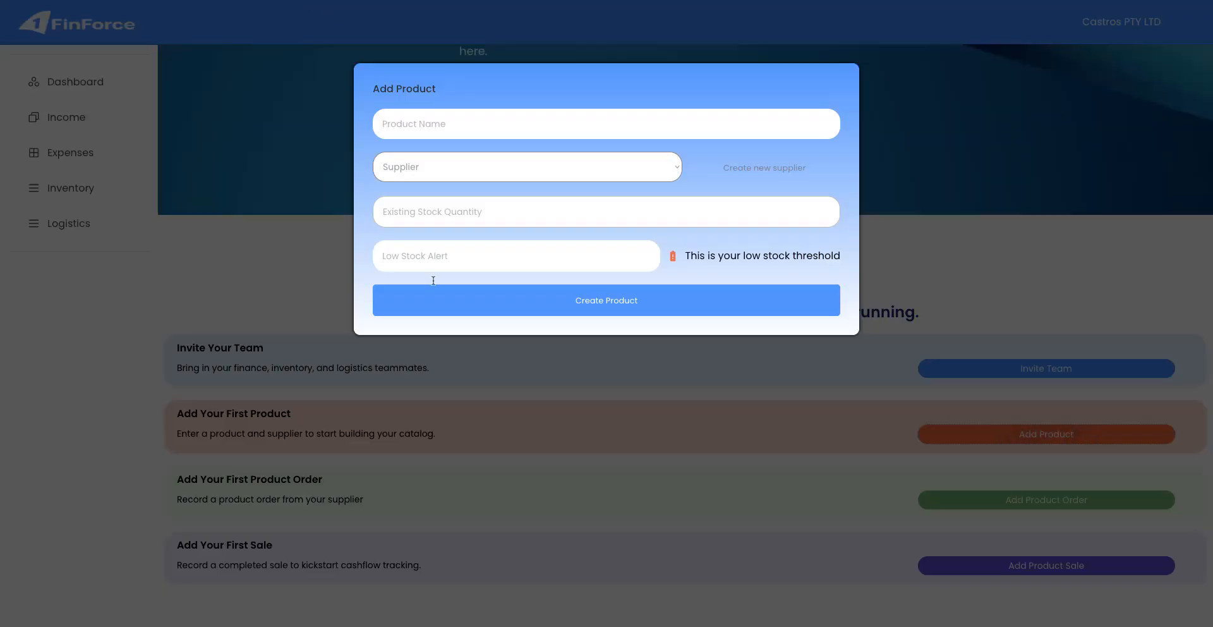
pyautogui.click(454, 351)
pyautogui.scroll(-1, 435, 413)
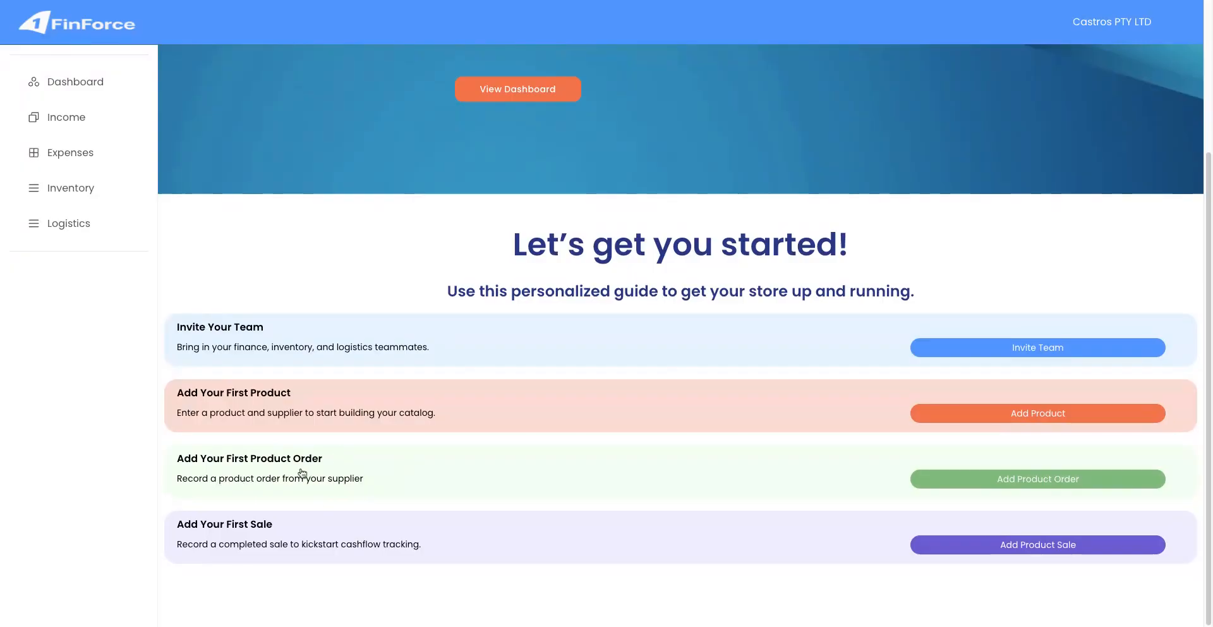
pyautogui.click(399, 0)
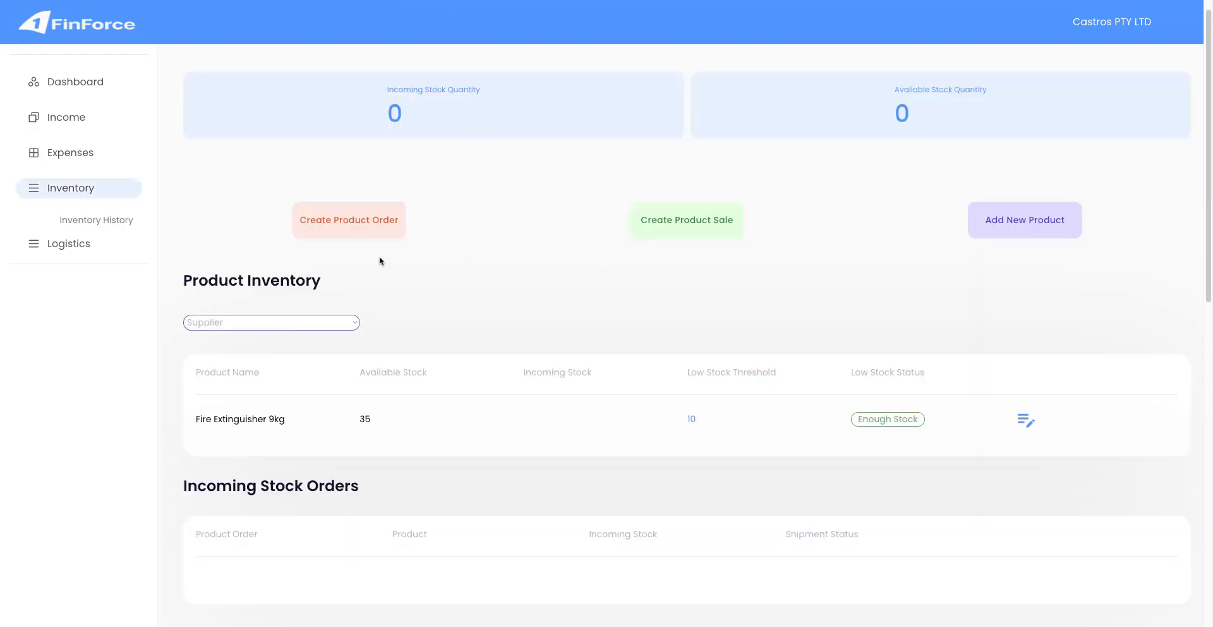
# Start a Safety Net product order: description 'Invocie 82928', amount 5000, due 09/2025.
pyautogui.click(376, 239)
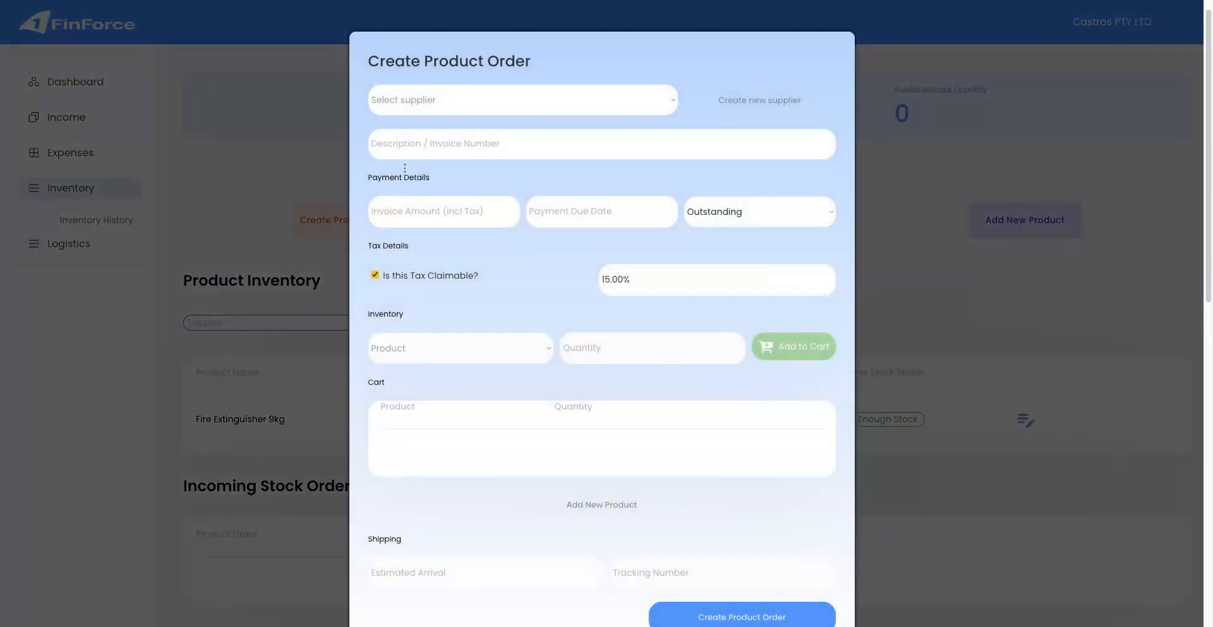
pyautogui.click(428, 105)
pyautogui.click(464, 143)
pyautogui.write('Invocie 82928')
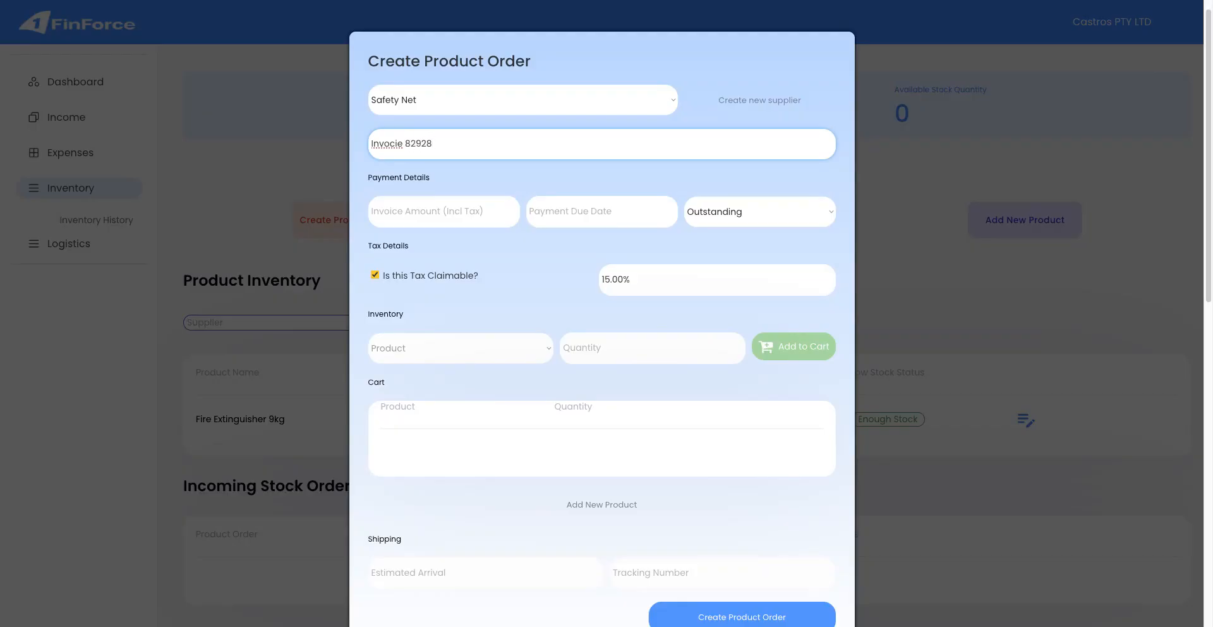
pyautogui.click(447, 207)
pyautogui.write('5000')
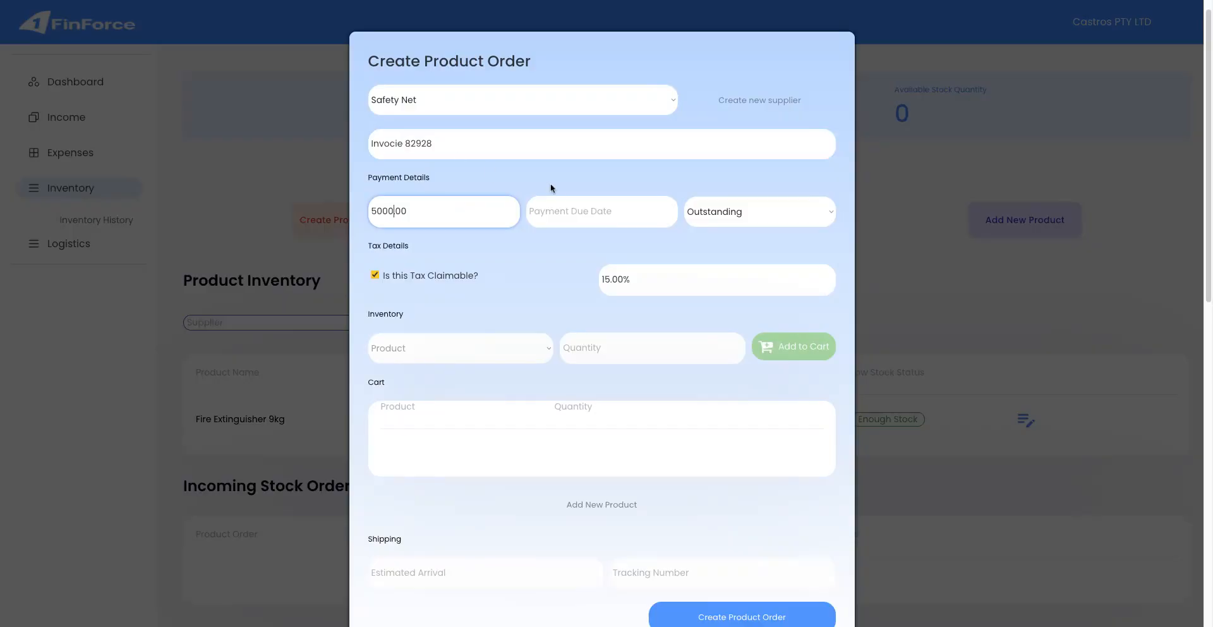
pyautogui.click(565, 208)
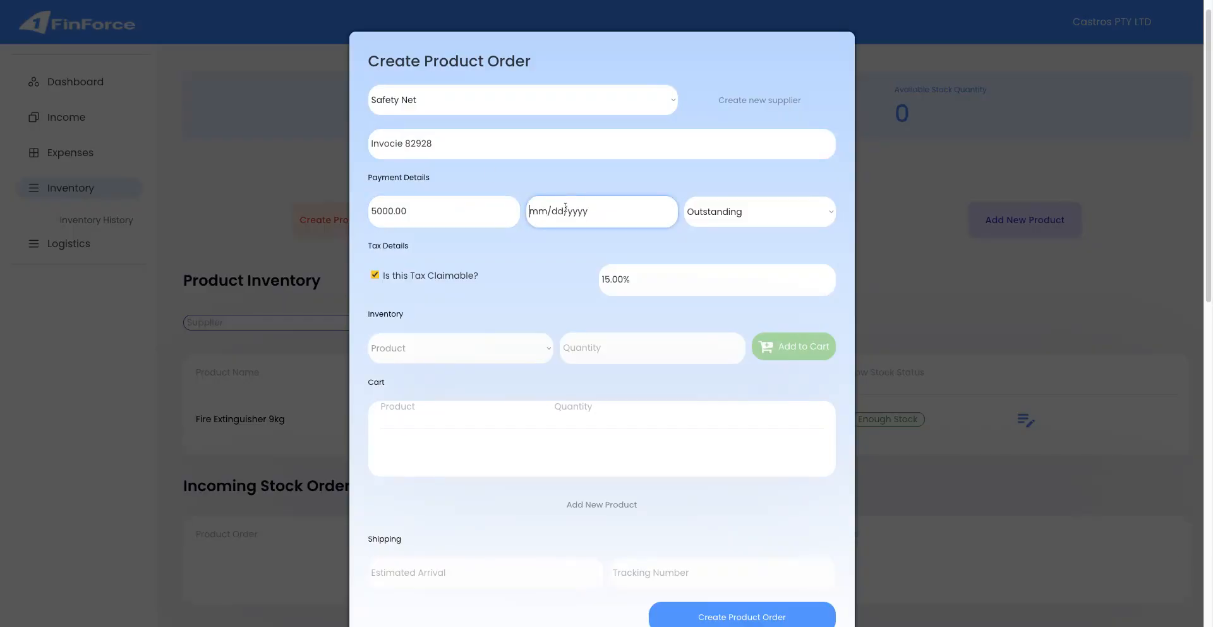
pyautogui.write('09/2025')
# Add 14 Fire Extinguisher 9kg to the order cart.
pyautogui.scroll(-1, 613, 308)
pyautogui.click(488, 343)
pyautogui.click(461, 362)
pyautogui.click(587, 341)
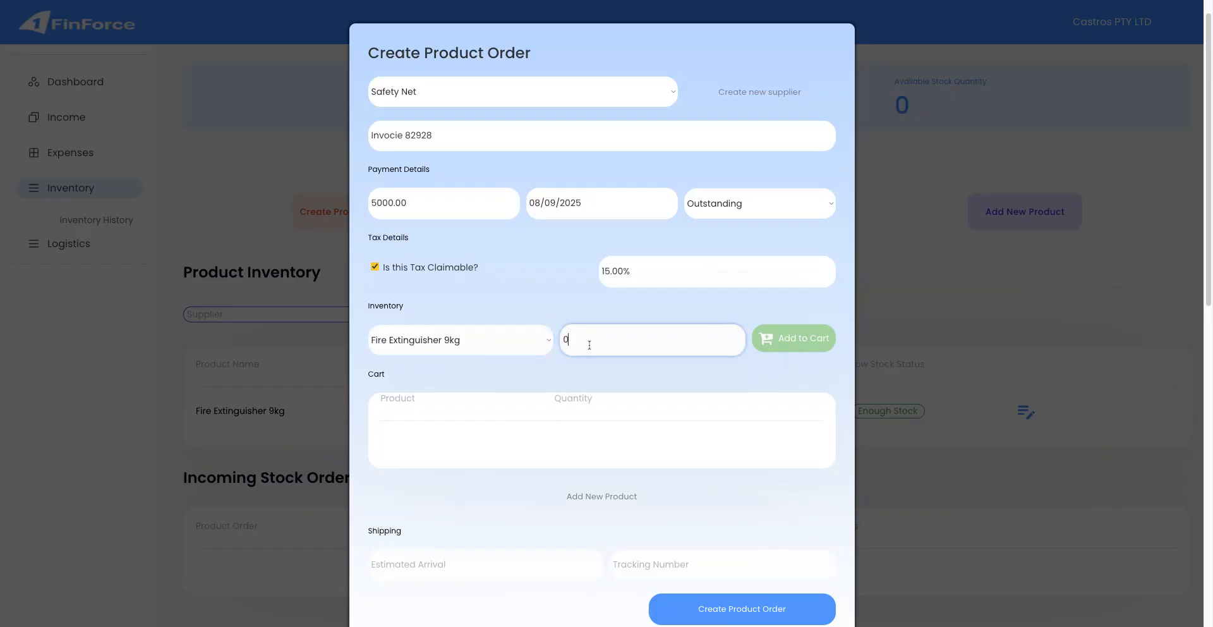
pyautogui.write('0')
pyautogui.scroll(-1, 587, 347)
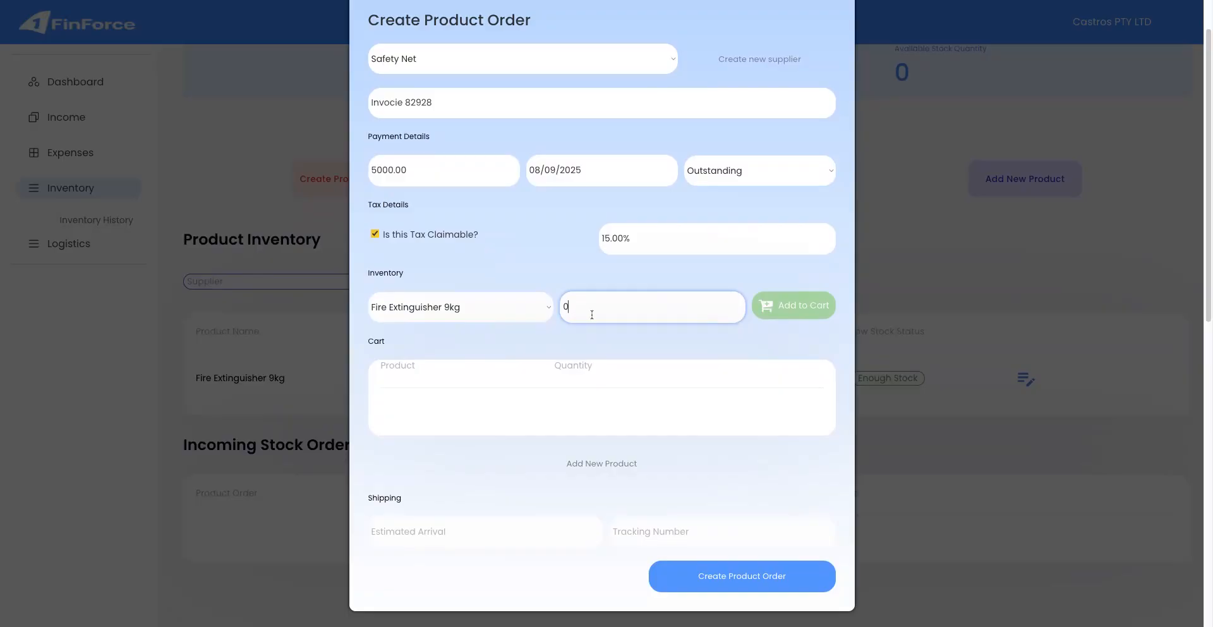
pyautogui.write('14')
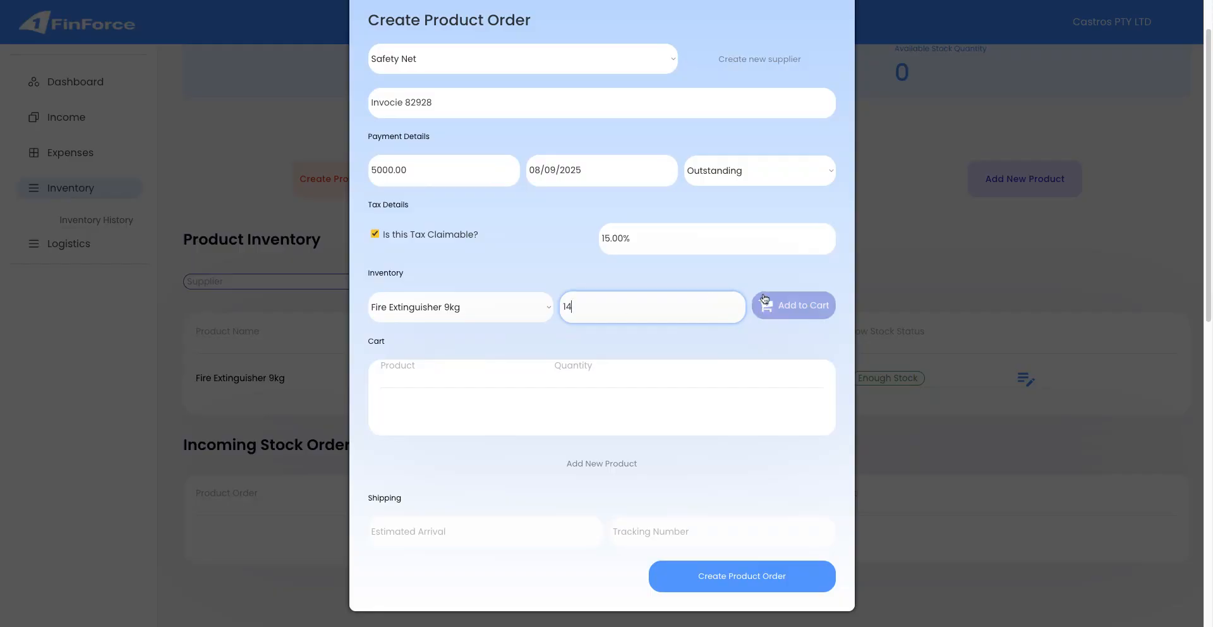
pyautogui.click(780, 312)
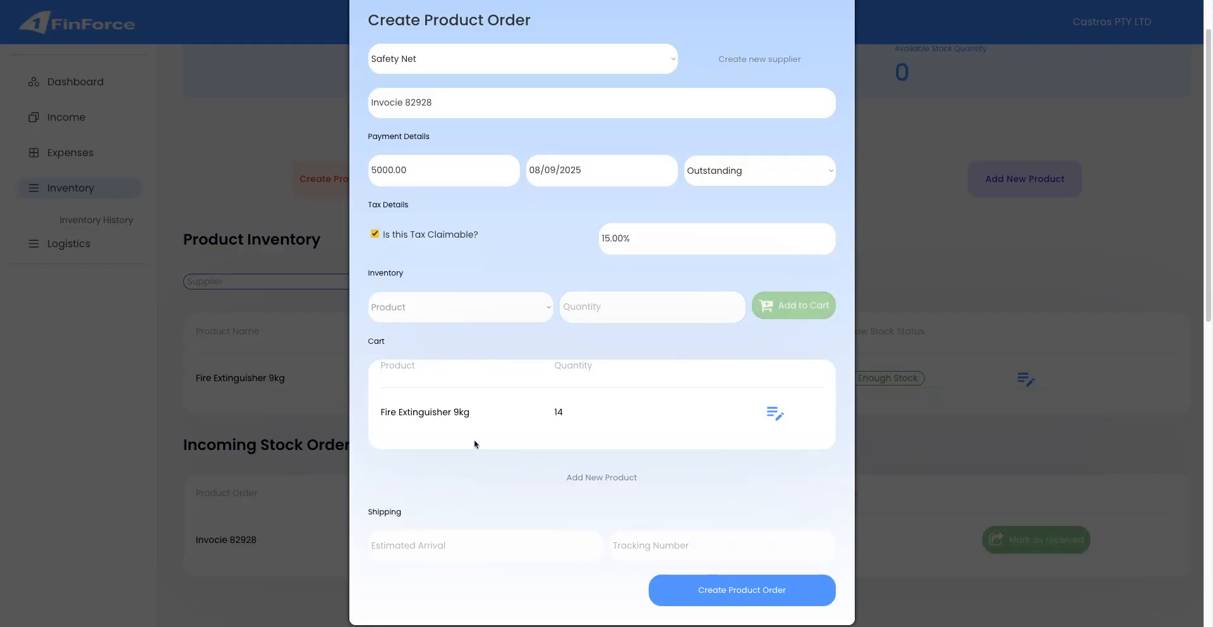
# Set estimated arrival 10/10/2025 and tracking 'DHL', then create the product order.
pyautogui.scroll(-1, 475, 442)
pyautogui.click(519, 479)
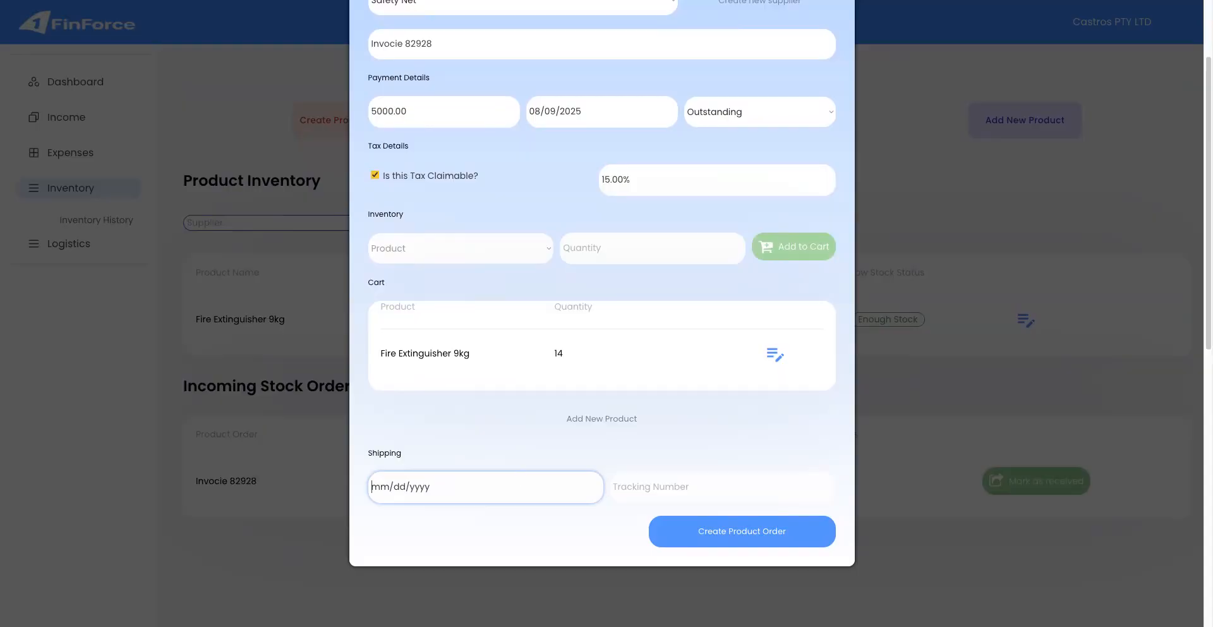
pyautogui.write('10/10/2025')
pyautogui.click(746, 484)
pyautogui.write('DHL8292892')
pyautogui.click(813, 534)
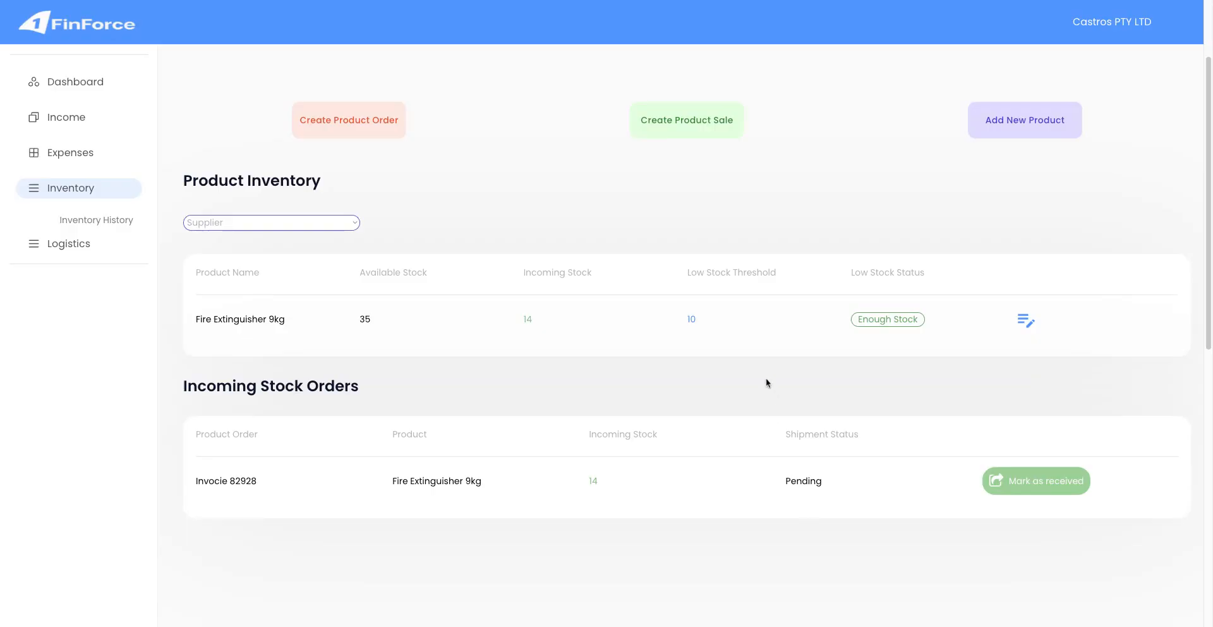
pyautogui.scroll(-2, 687, 364)
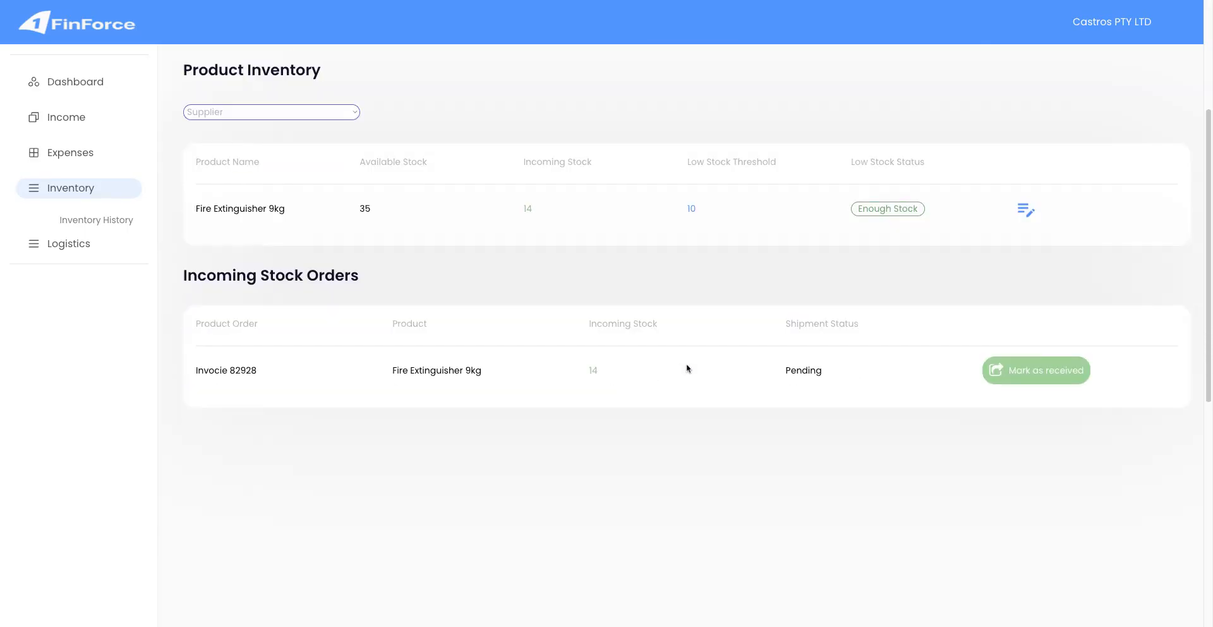
pyautogui.scroll(2, 682, 395)
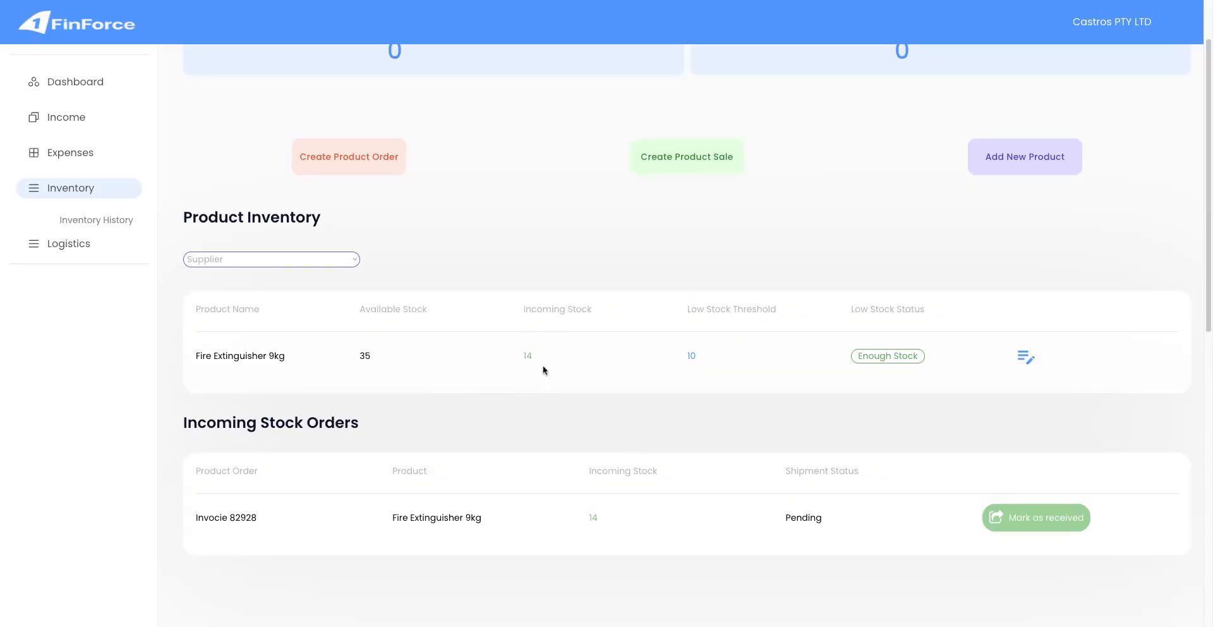
pyautogui.scroll(1, 545, 371)
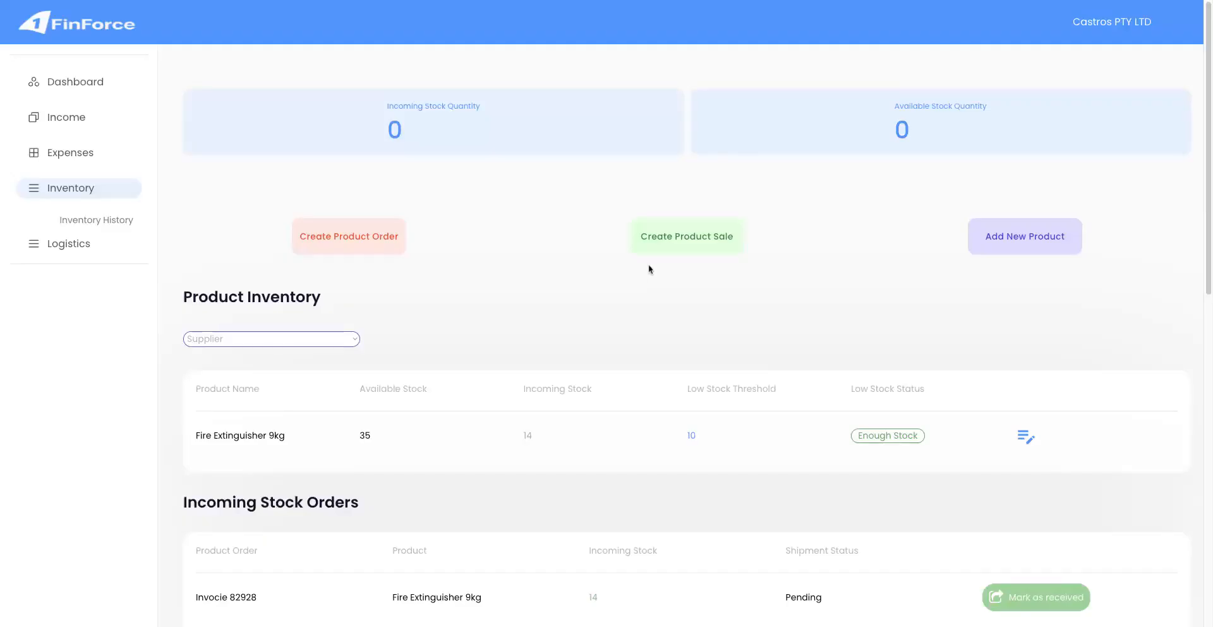
# Start a product sale and create a new customer with their name, phone number and e-mail.
pyautogui.click(668, 241)
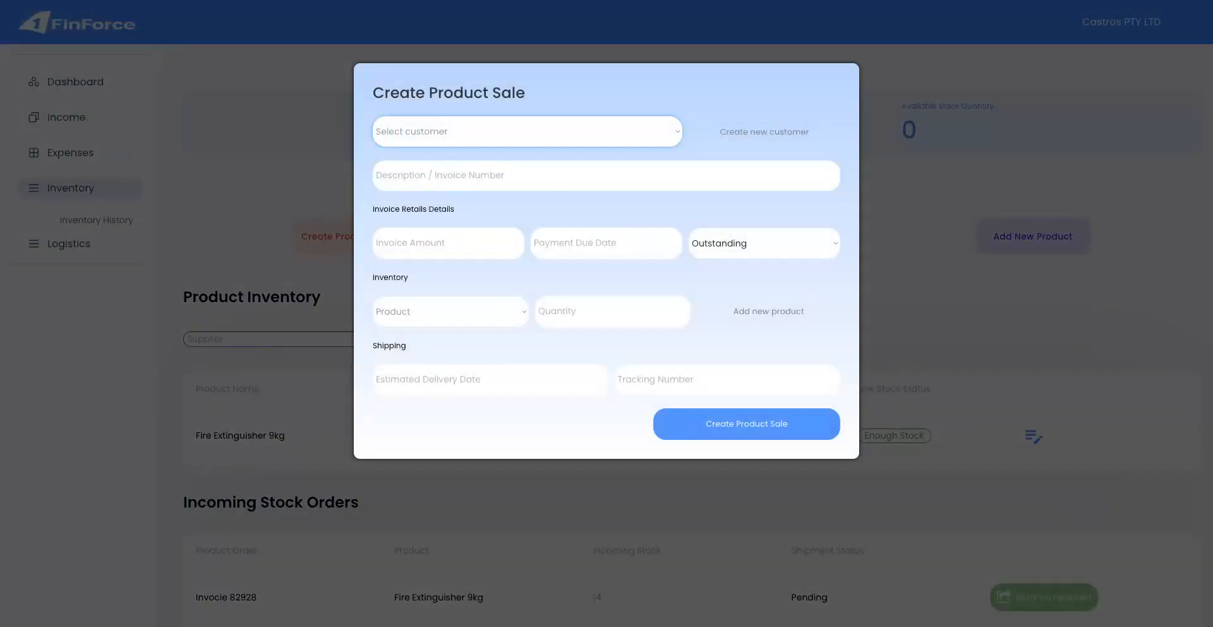
pyautogui.click(733, 145)
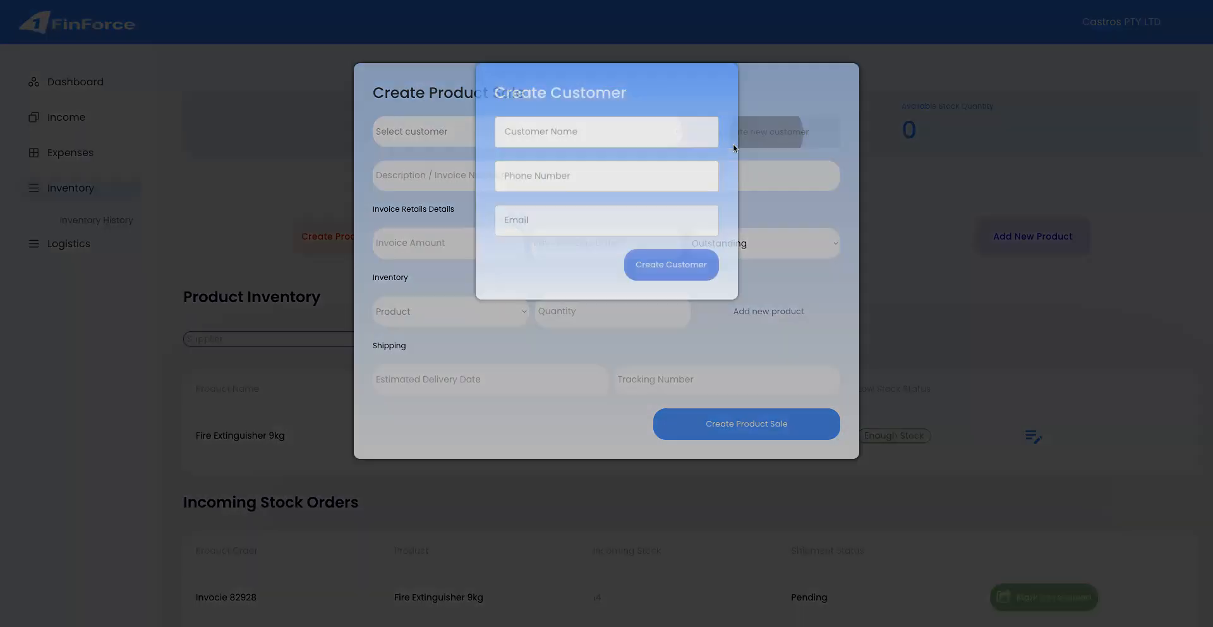
pyautogui.click(698, 130)
pyautogui.press('Tab')
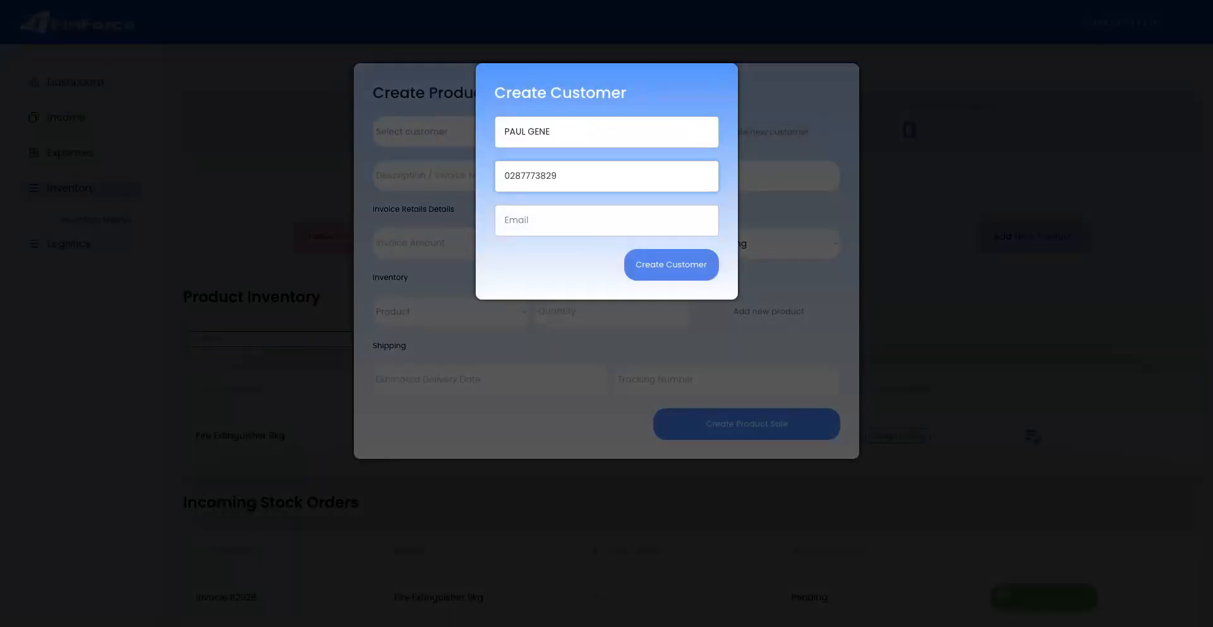
pyautogui.click(593, 220)
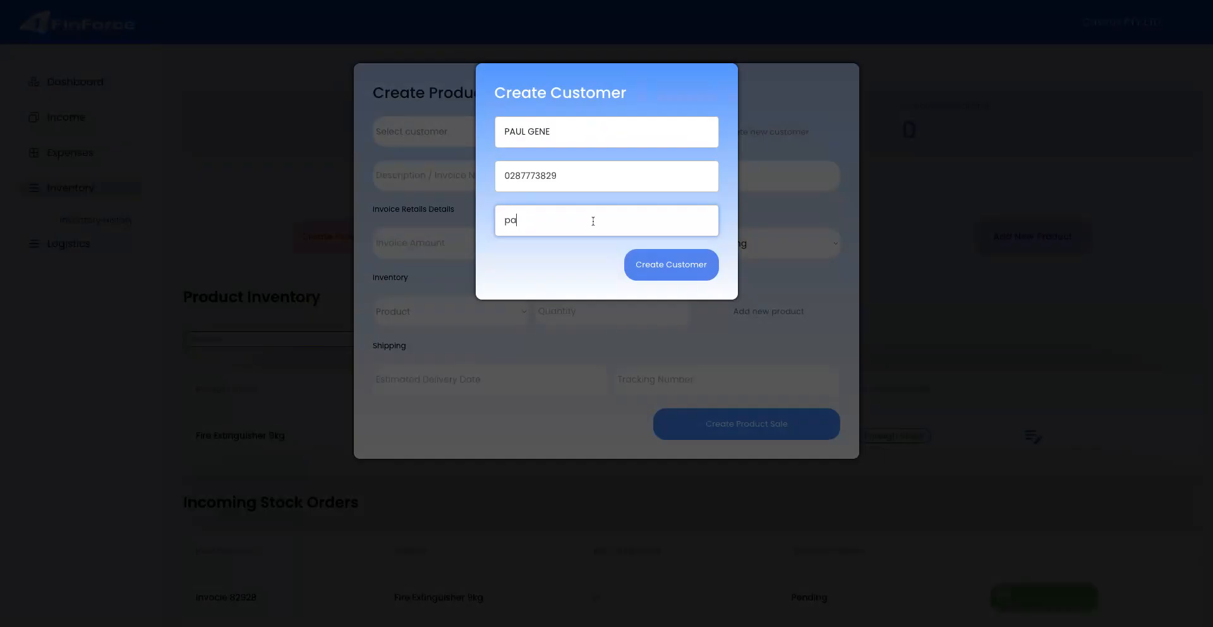
pyautogui.click(672, 271)
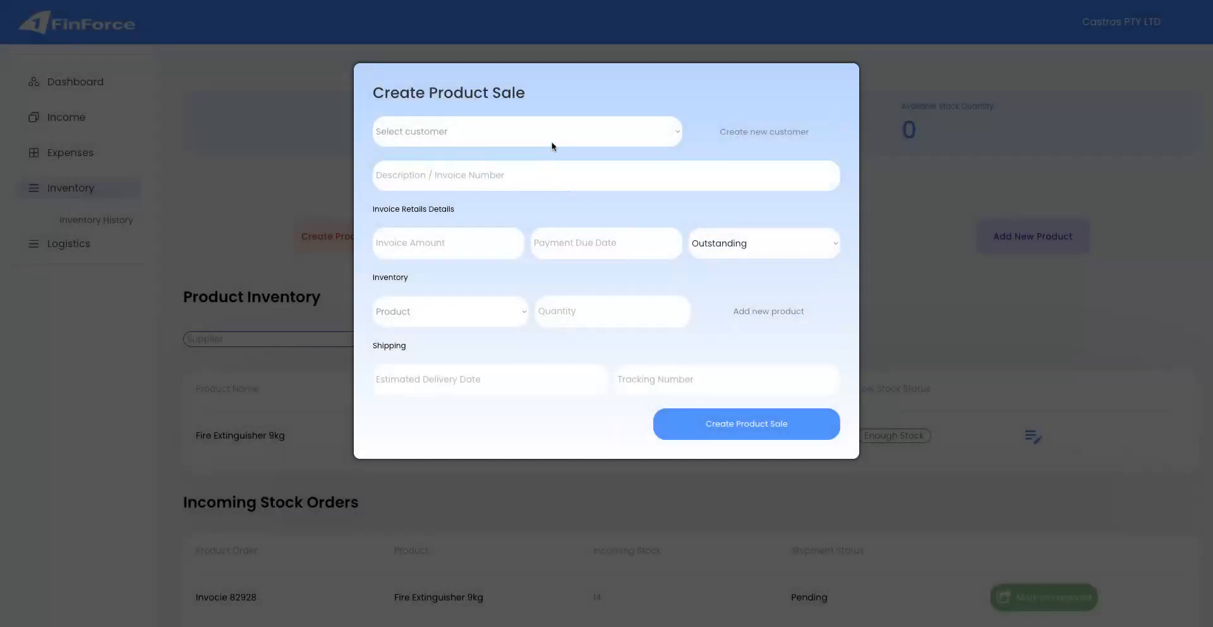
# Fill the sale with the new customer, 'Invoice 2112', amount 490, due 09/03/2025, status Outstanding.
pyautogui.click(544, 187)
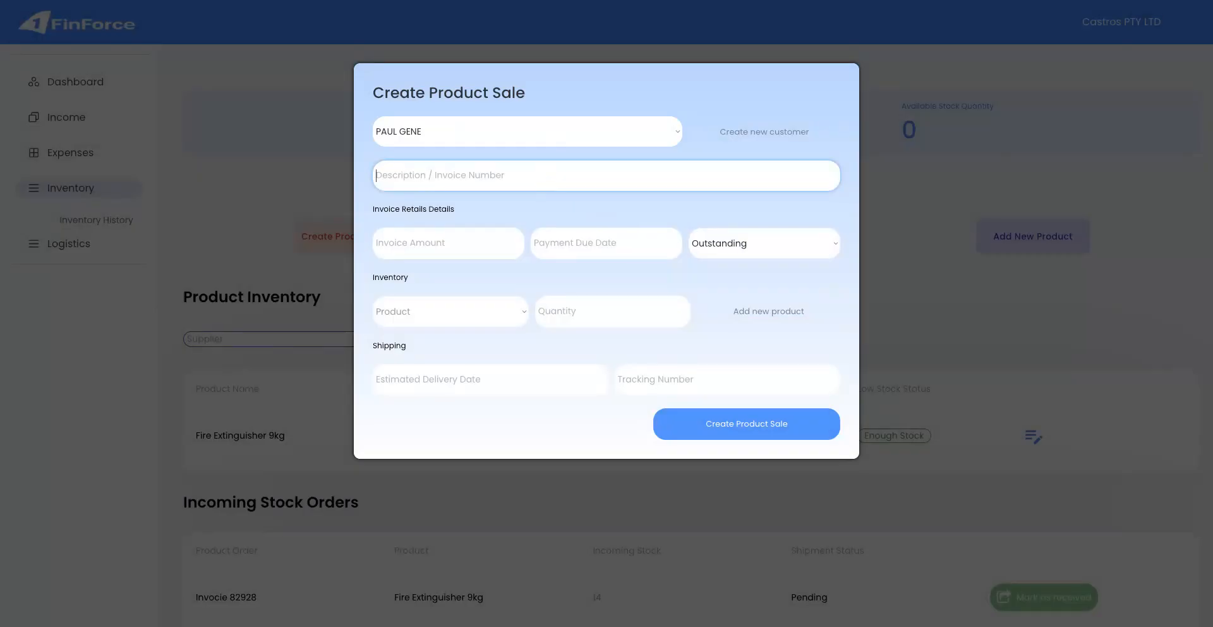
pyautogui.write('Invoice 2112')
pyautogui.click(482, 241)
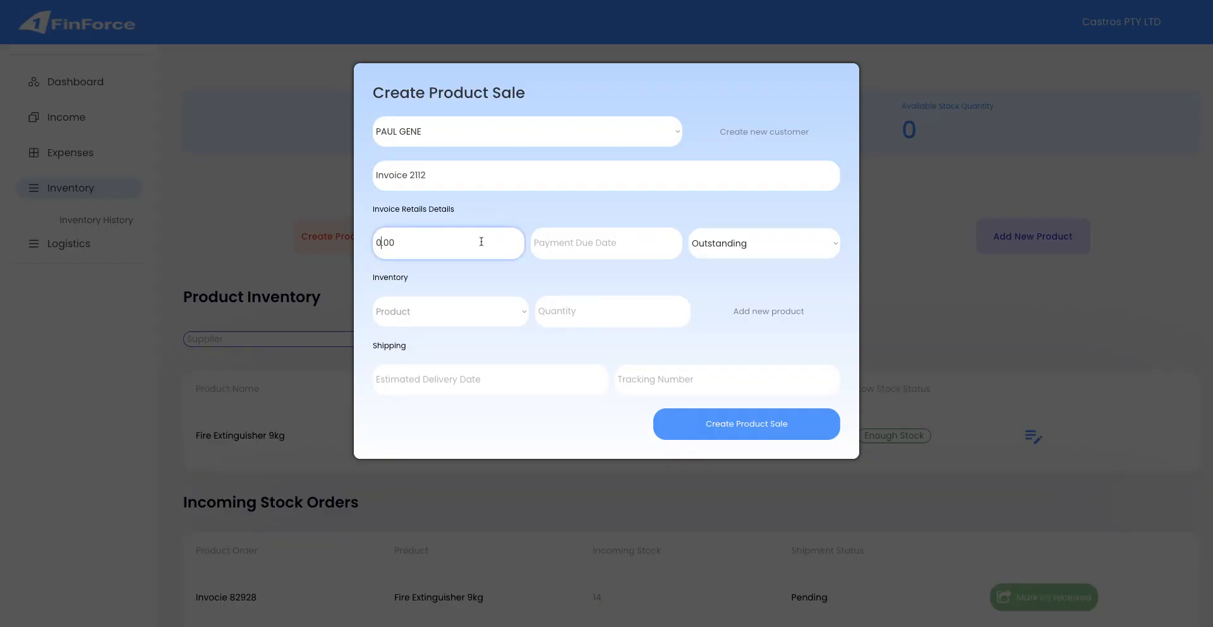
pyautogui.write('490')
pyautogui.click(557, 246)
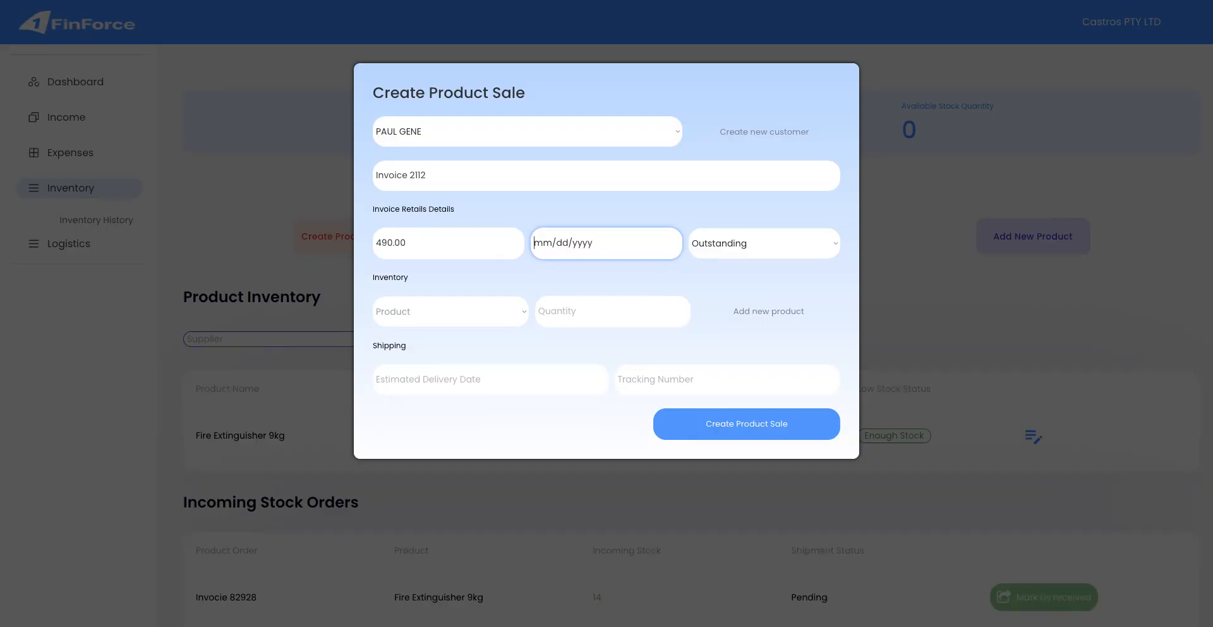
pyautogui.write('09/03/2025')
pyautogui.click(705, 253)
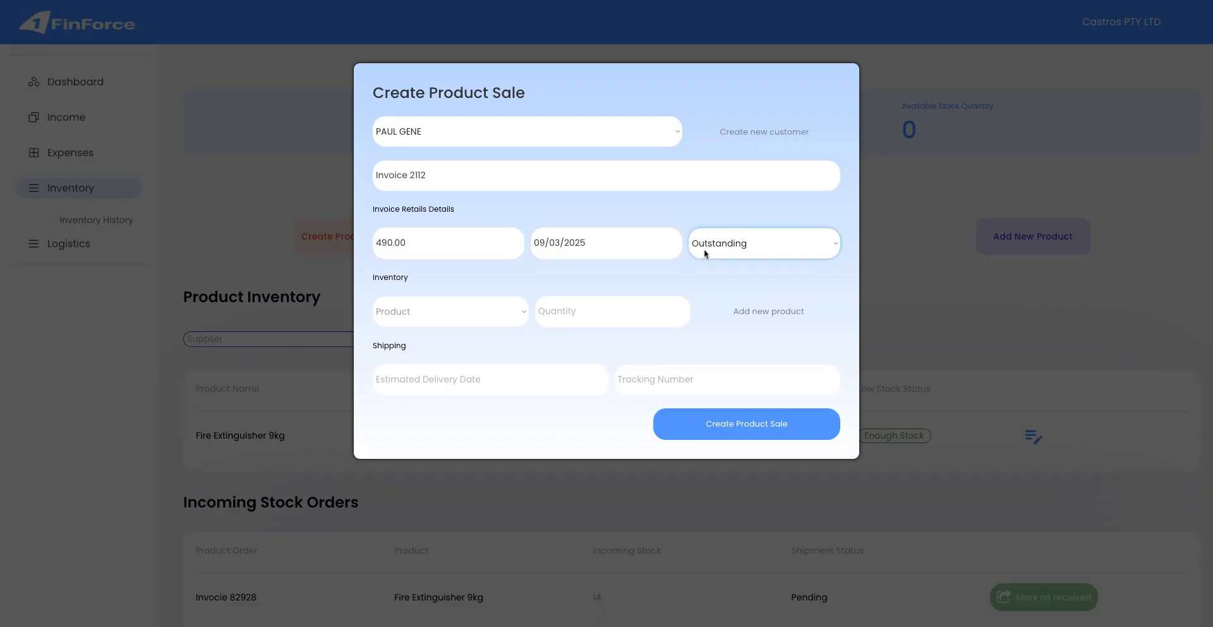
pyautogui.click(498, 326)
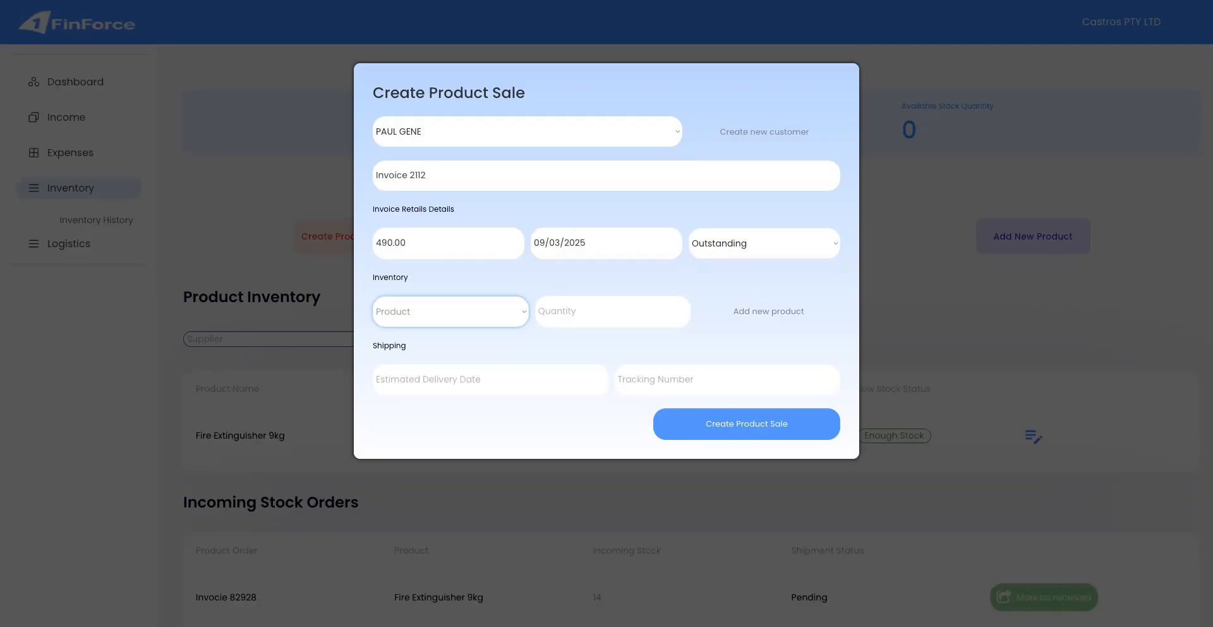
# Sell 2 Fire Extinguisher 9kg with delivery date 10/10/2025 and a FedEx tracking number.
pyautogui.click(428, 327)
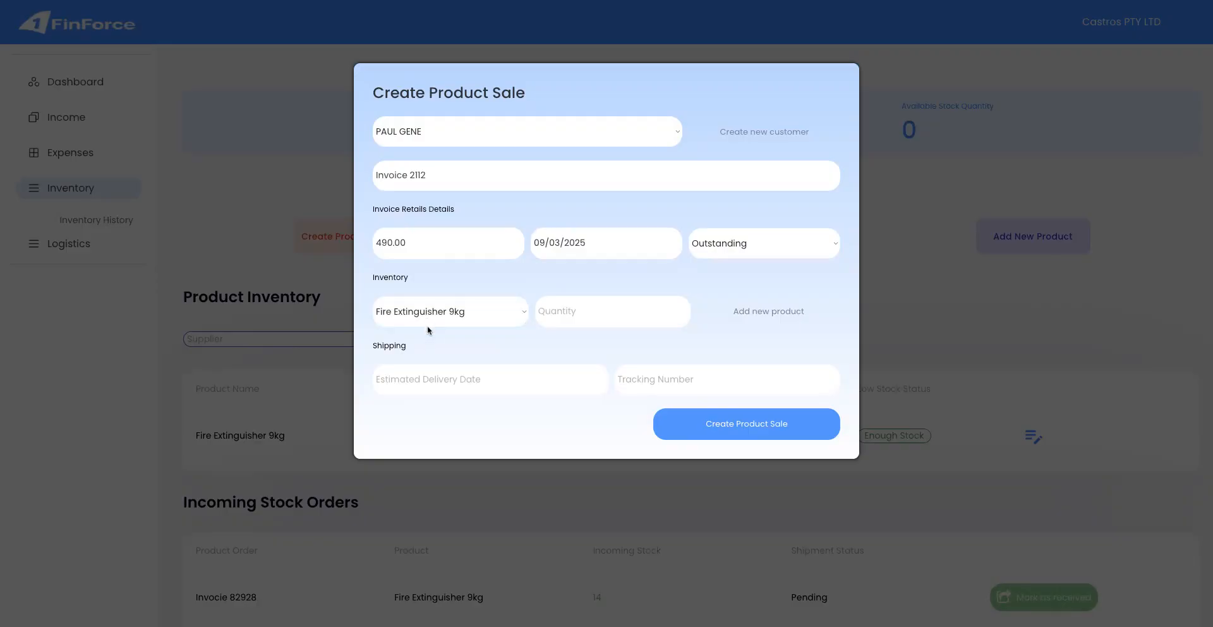
pyautogui.click(580, 311)
pyautogui.write('0')
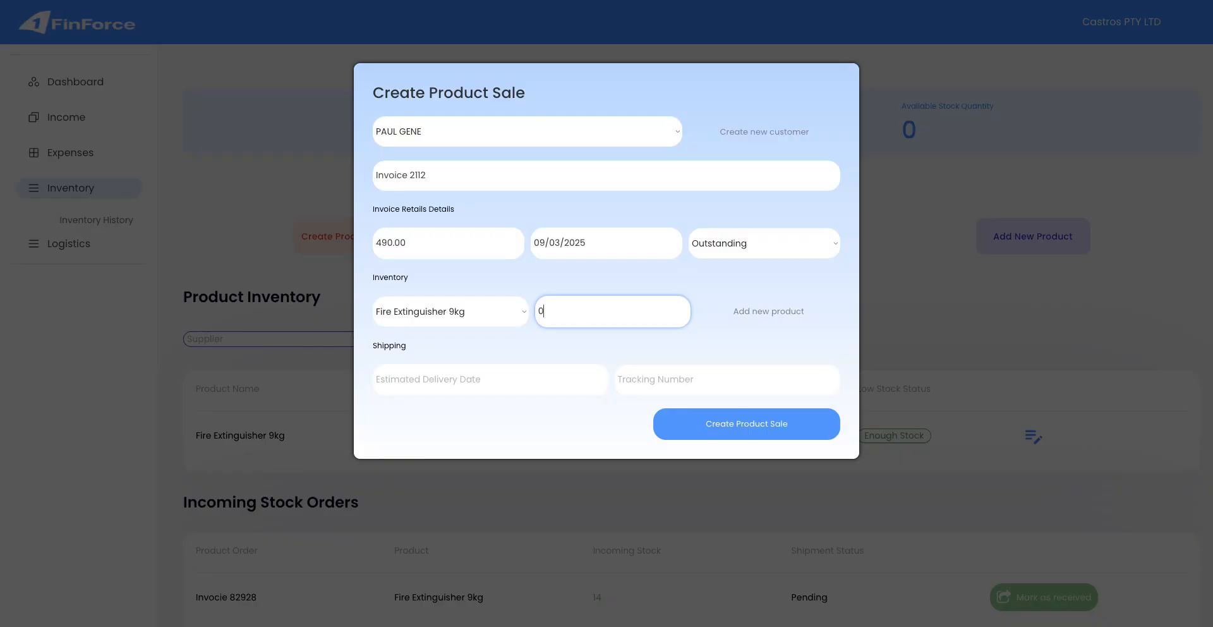
pyautogui.write('2')
pyautogui.click(518, 390)
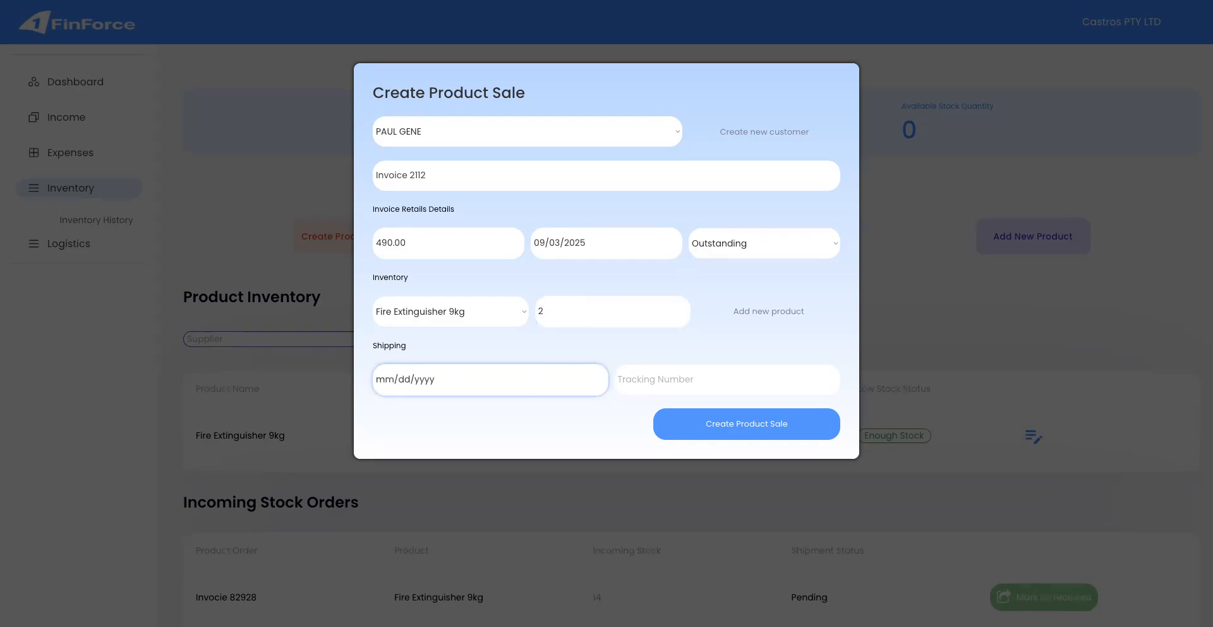
pyautogui.write('10/10/2025')
pyautogui.click(672, 378)
pyautogui.write('FedEx')
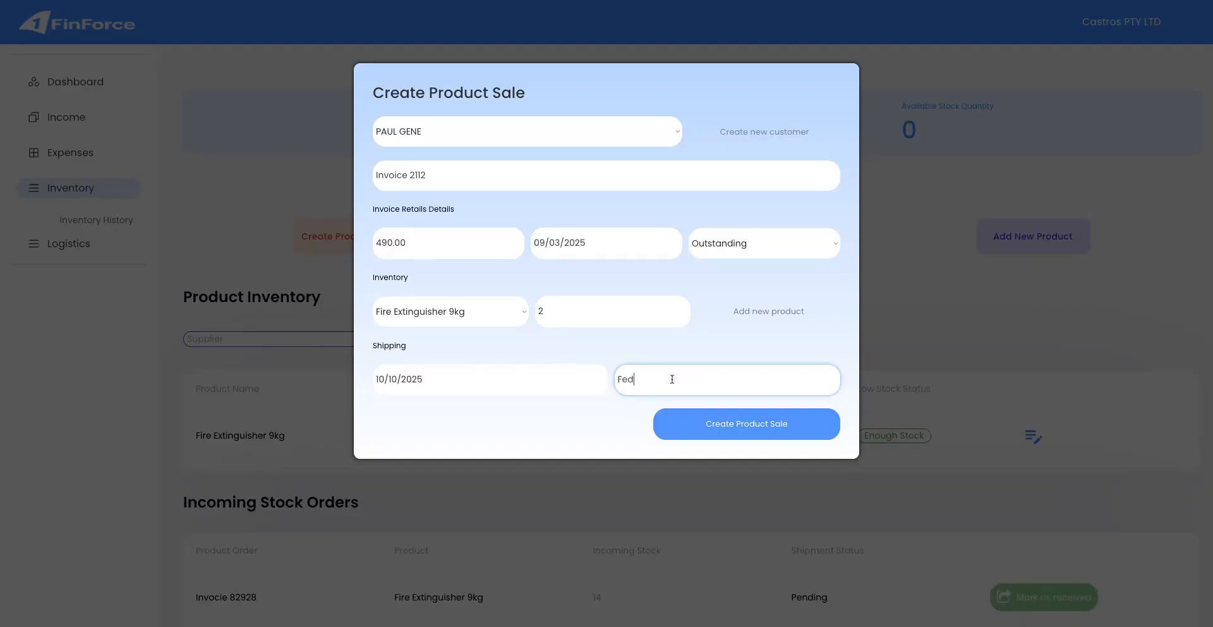
pyautogui.write('728292')
pyautogui.click(733, 422)
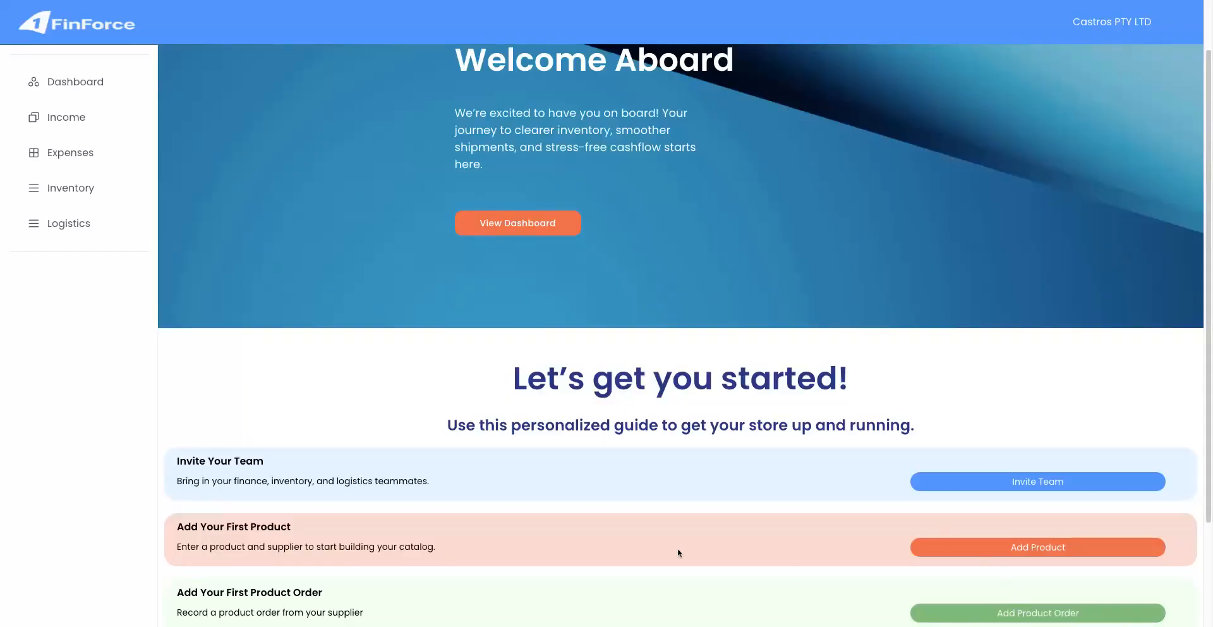
# Scroll down the Welcome Aboard getting-started page.
pyautogui.scroll(-1, 660, 546)
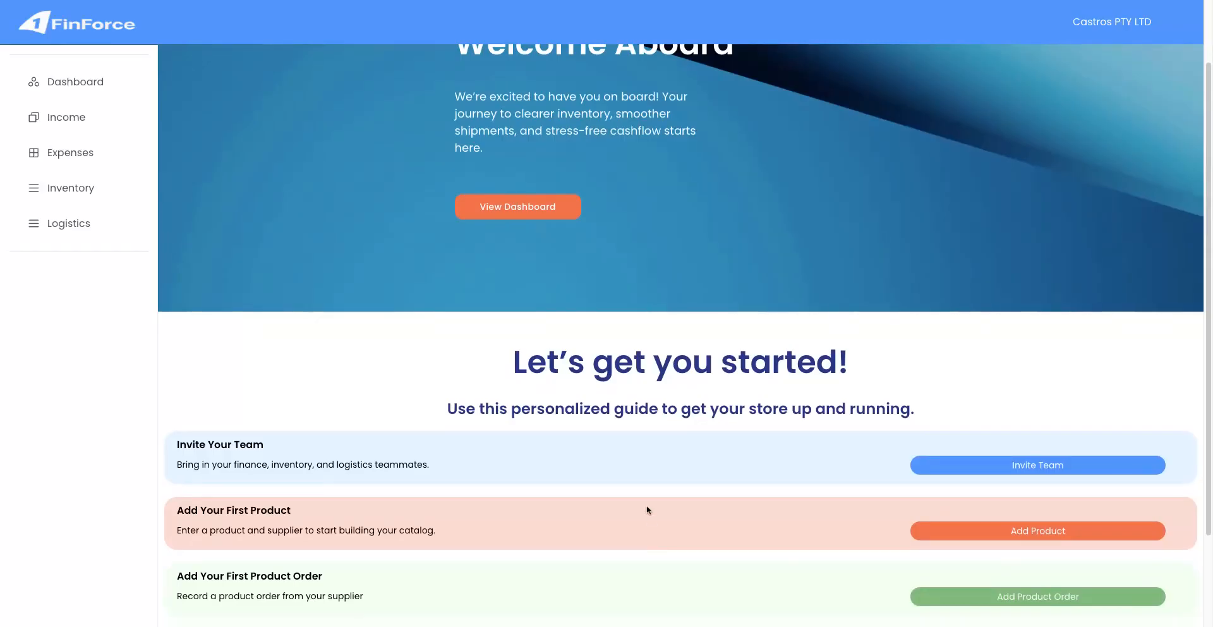